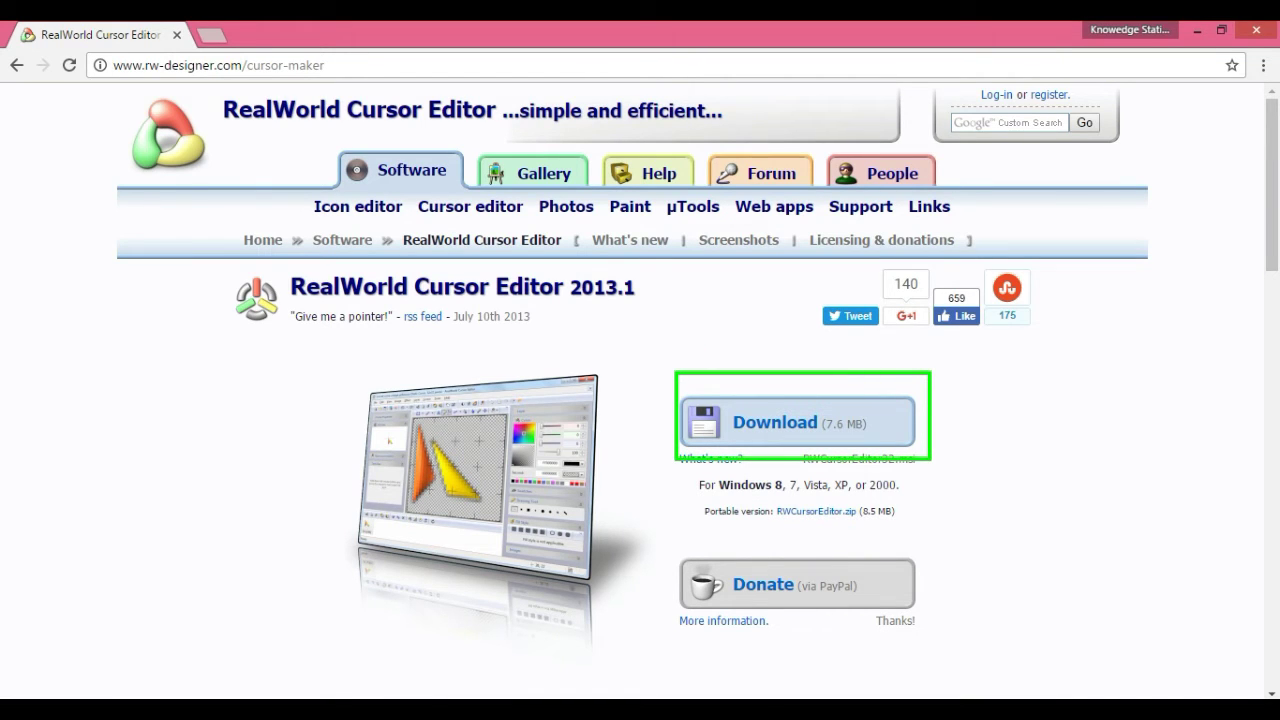
# - Download the RealWorld Cursor Editor installer RWCursorEditor32.msi and keep the file despite the browser's safety warning
pyautogui.click(752, 426)
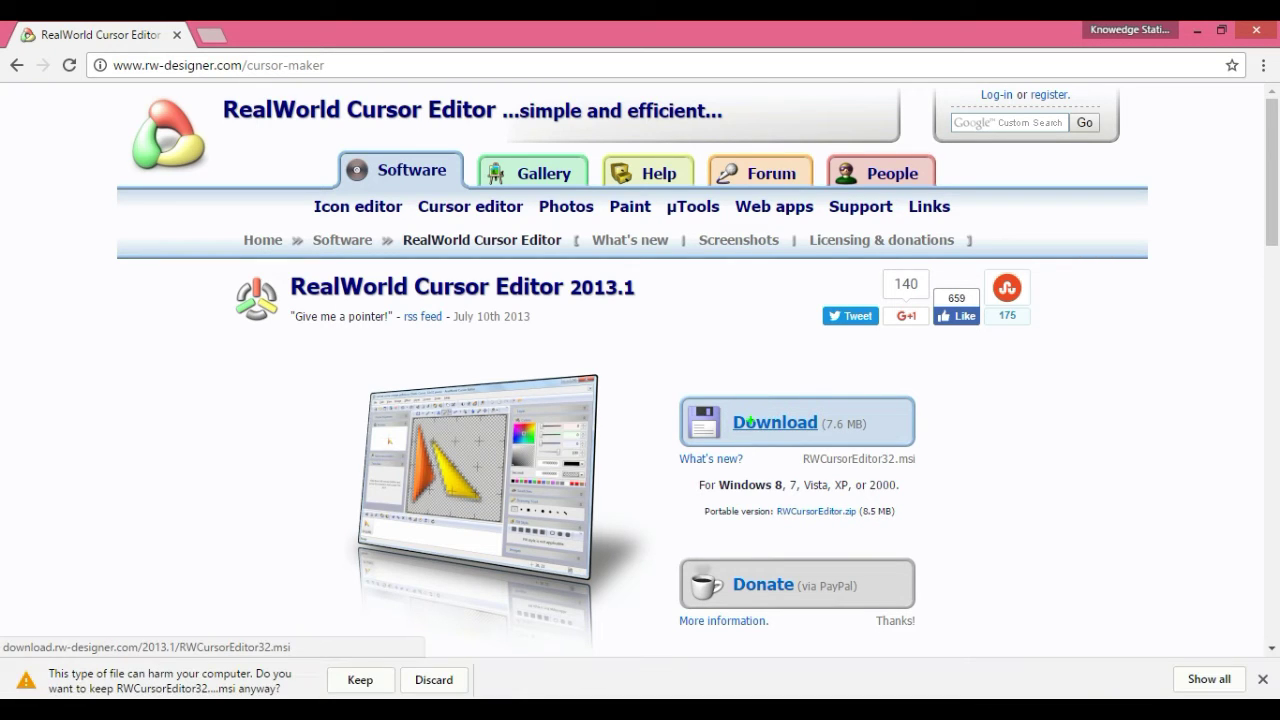
pyautogui.click(360, 681)
pyautogui.click(752, 426)
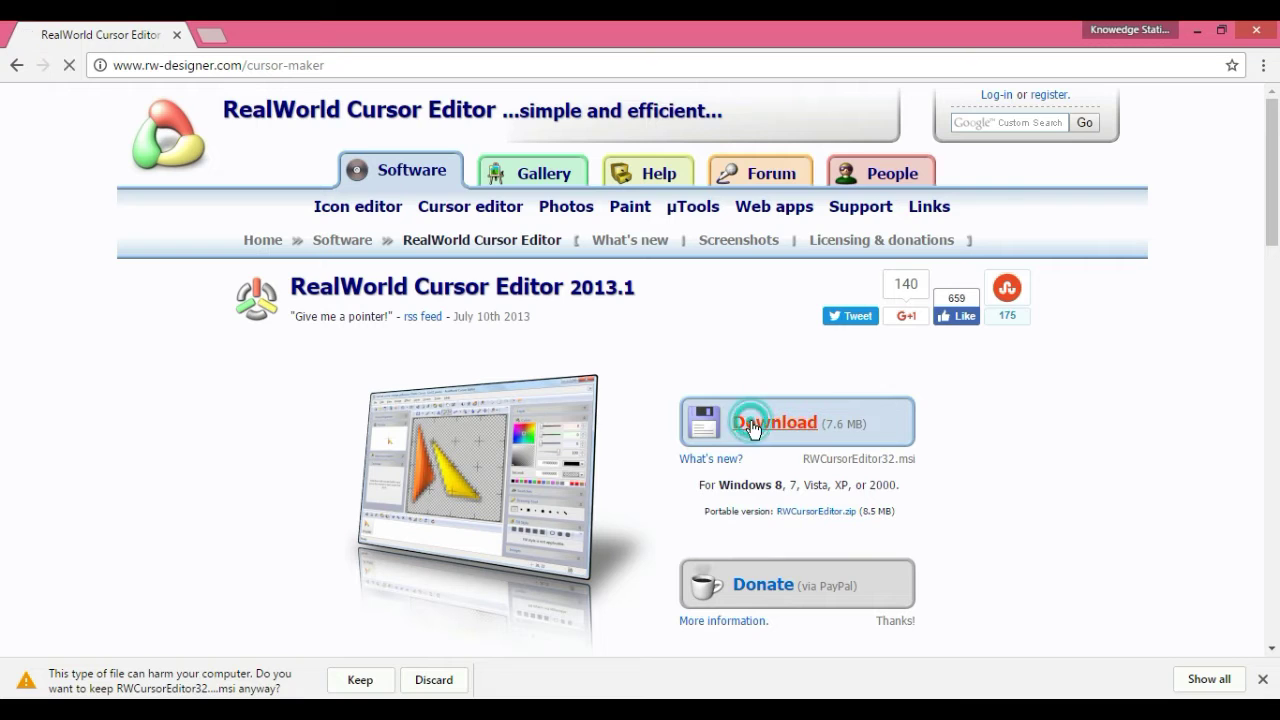
pyautogui.click(360, 680)
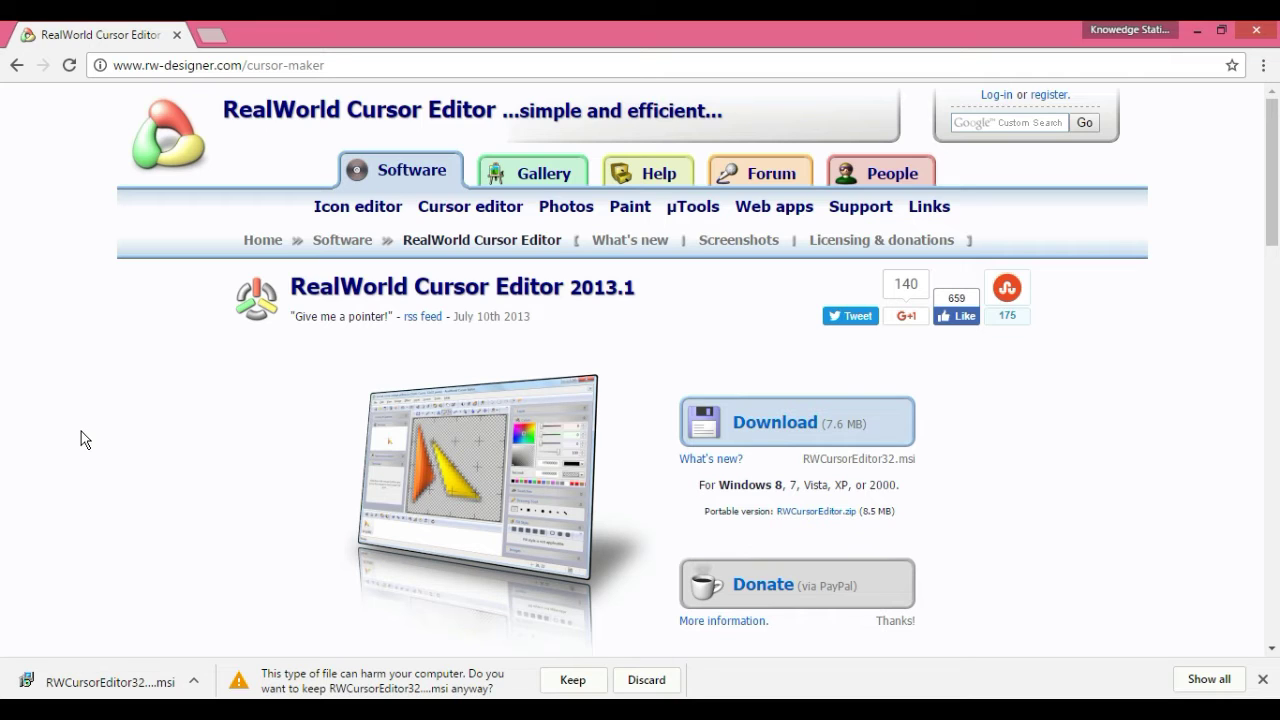
# - Run the downloaded RWCursorEditor32.msi installer and agree to the license agreement in the setup wizard
pyautogui.click(70, 686)
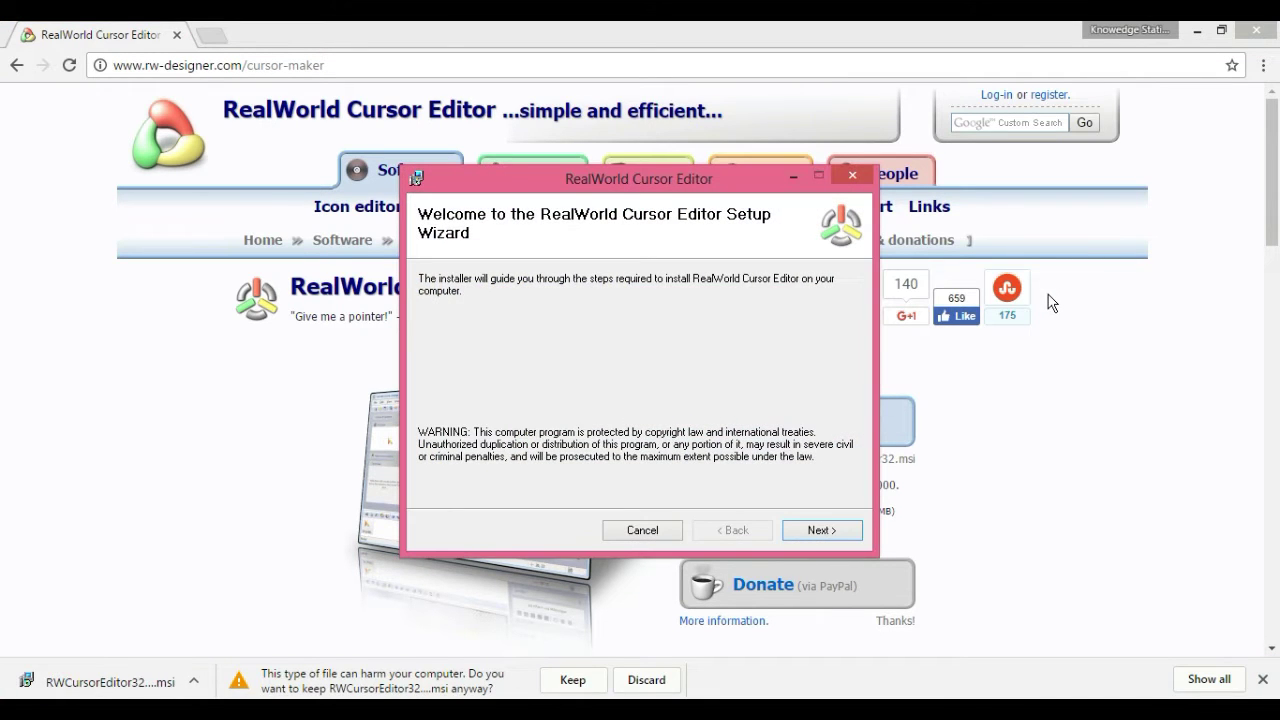
pyautogui.click(820, 530)
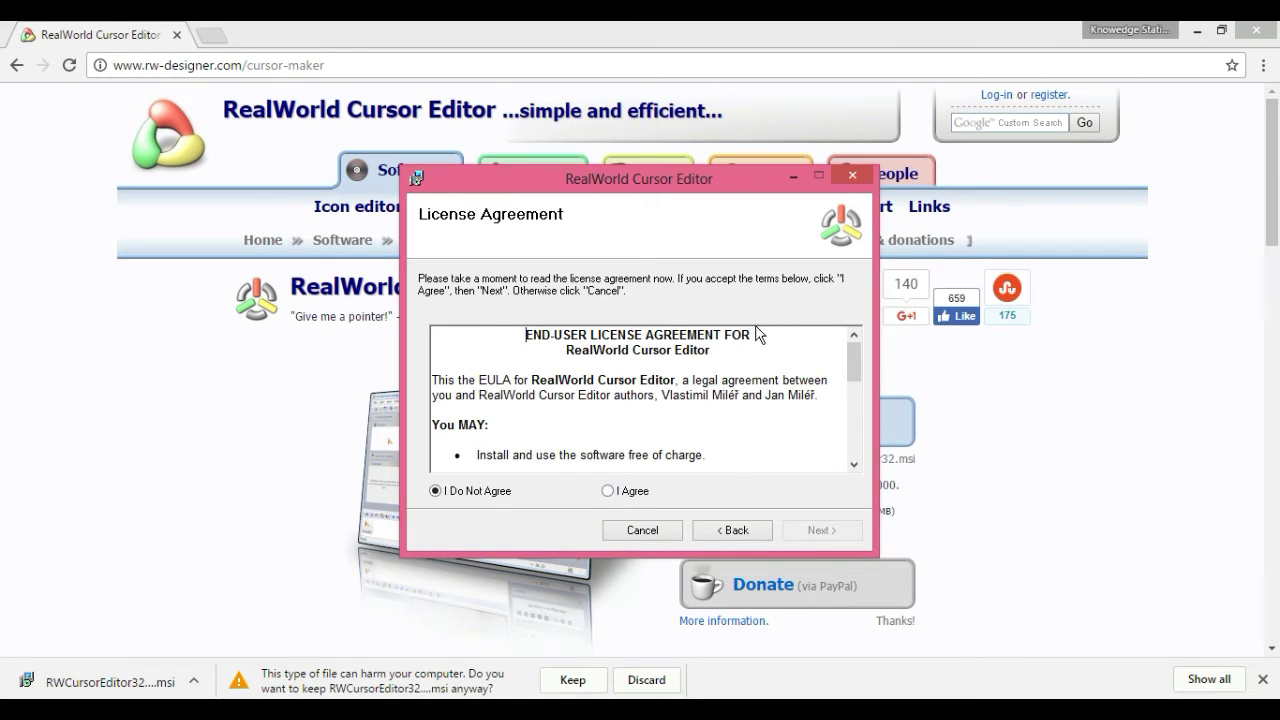
pyautogui.click(607, 490)
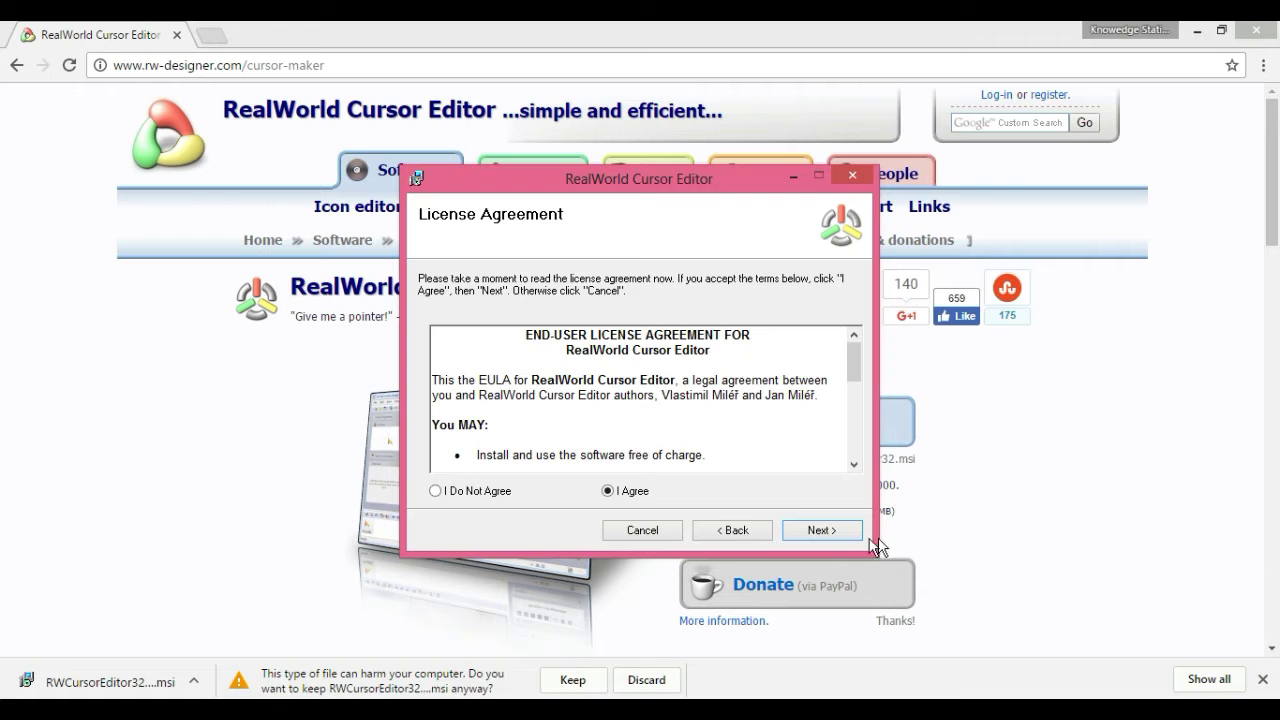
pyautogui.click(854, 533)
pyautogui.click(829, 532)
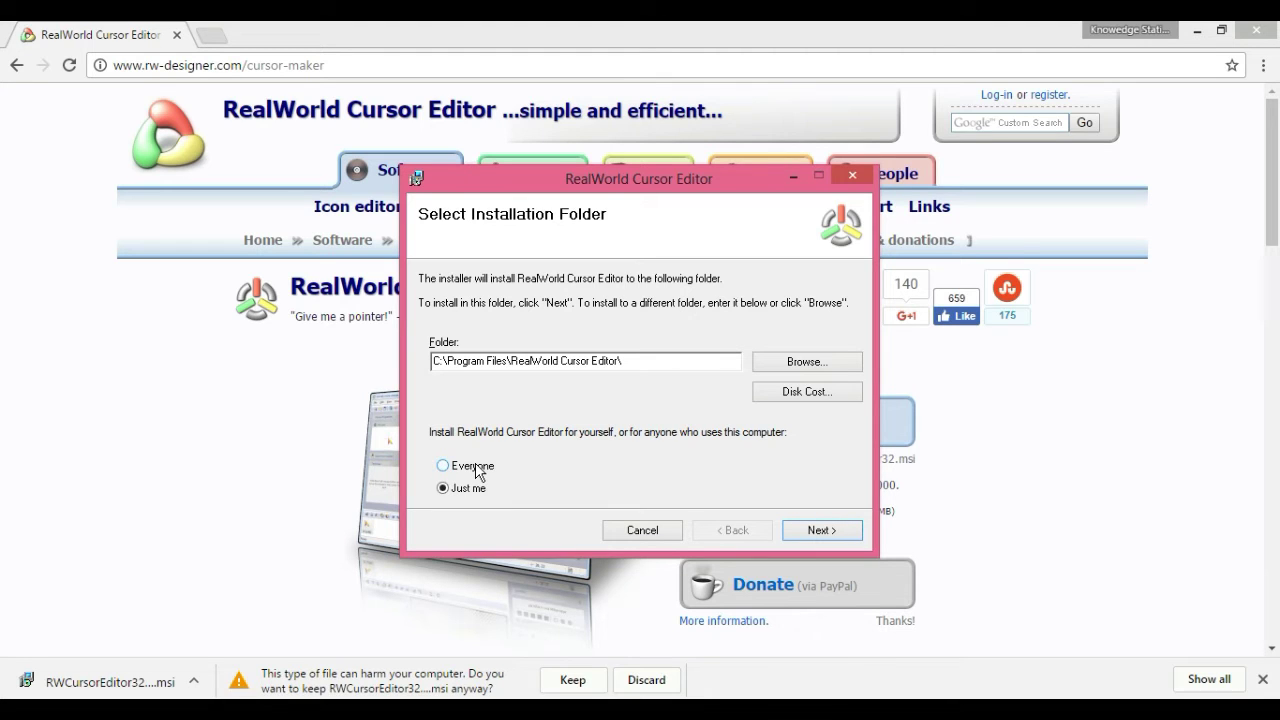
# - Install RealWorld Cursor Editor for everyone in the default folder, dismiss the browser's download bar, and close the setup wizard
pyautogui.click(476, 468)
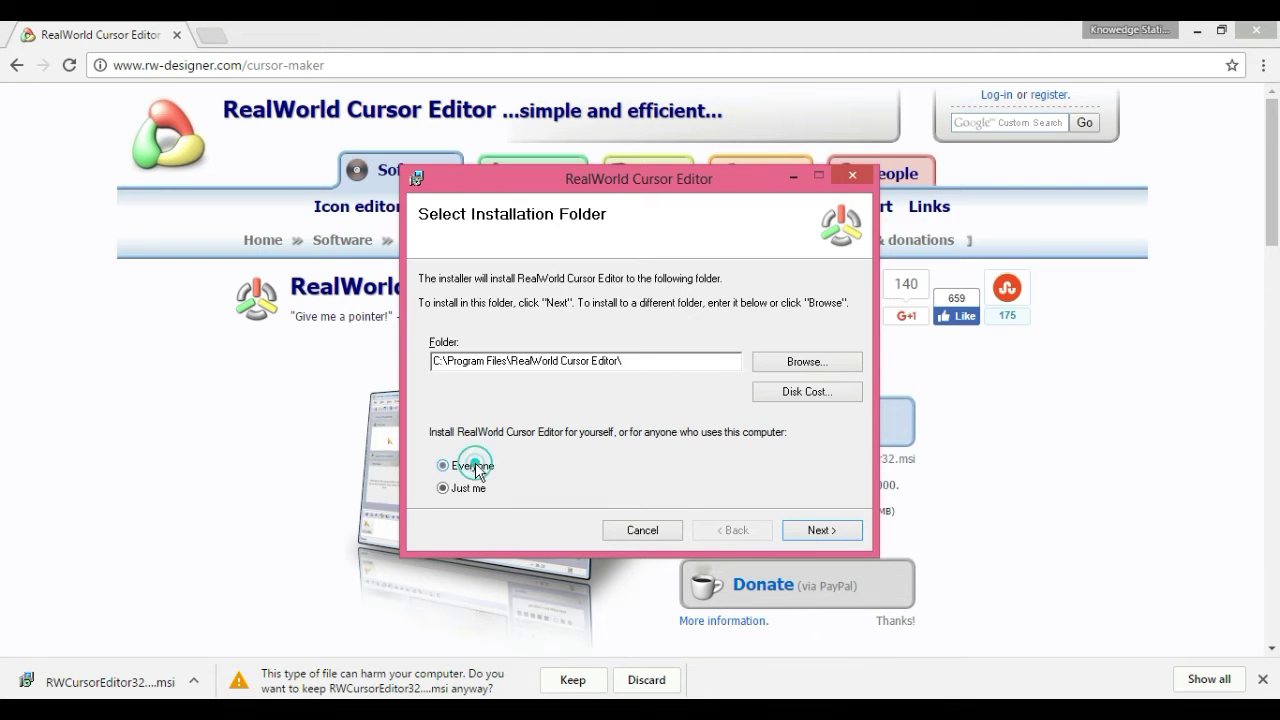
pyautogui.click(827, 533)
pyautogui.click(829, 533)
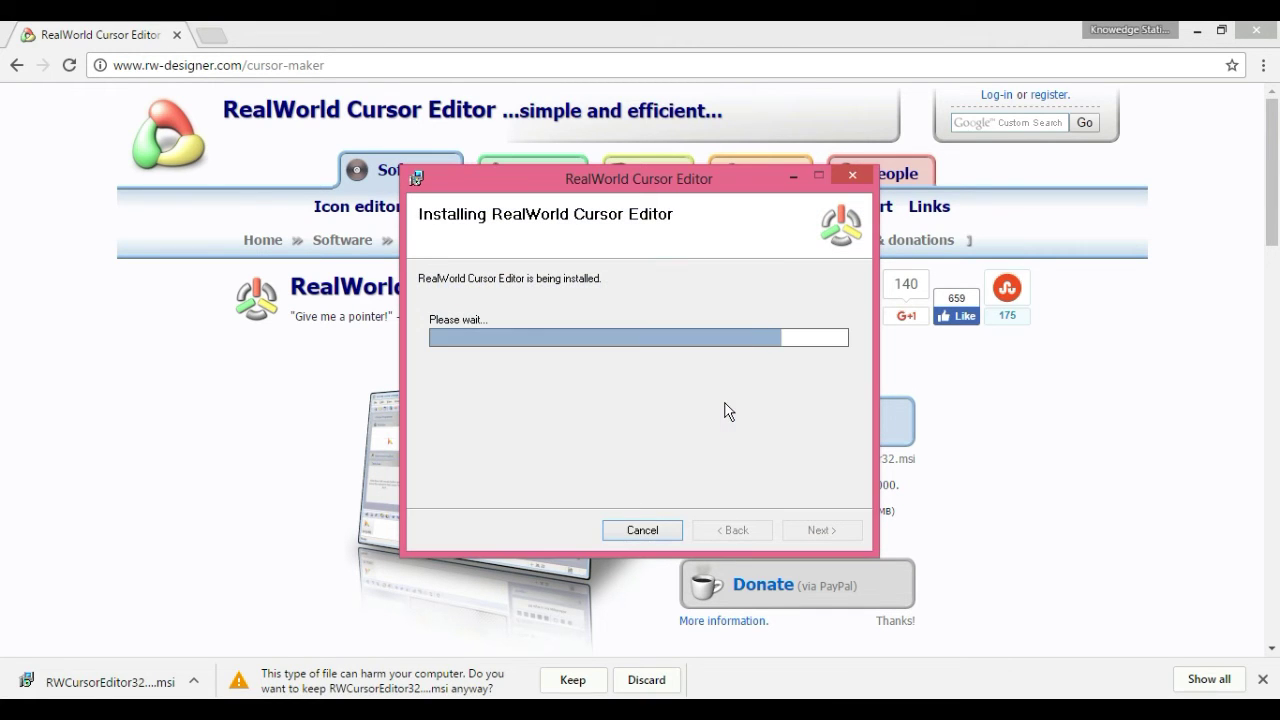
pyautogui.click(1263, 680)
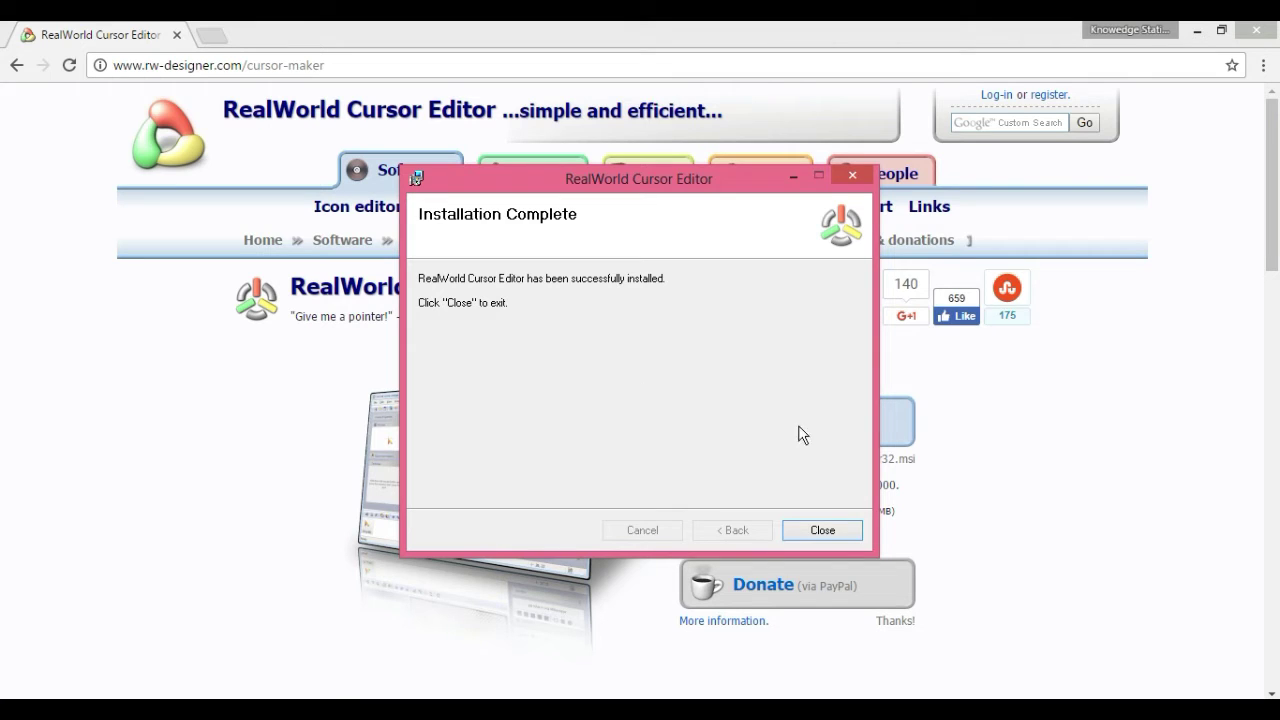
pyautogui.click(809, 533)
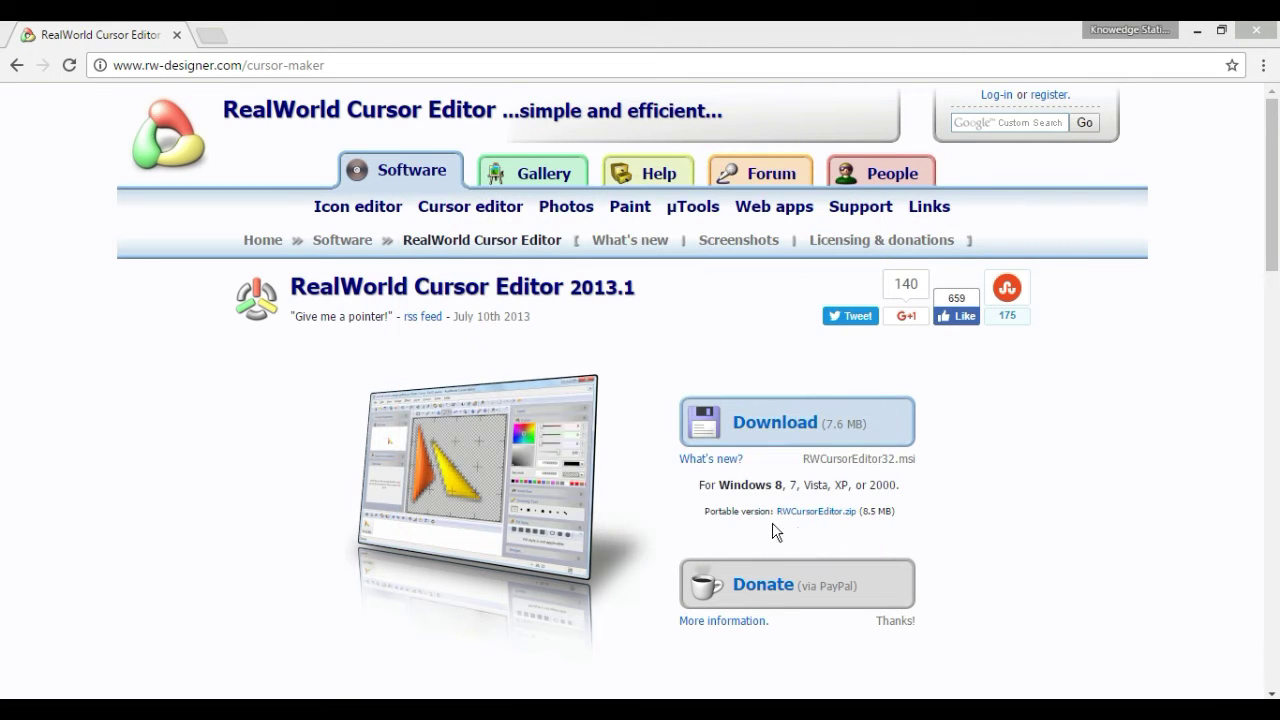
# - Move the RealWorld Cursor Editor desktop shortcut below Untitled.jpg and launch the program from it
pyautogui.press('super+d')
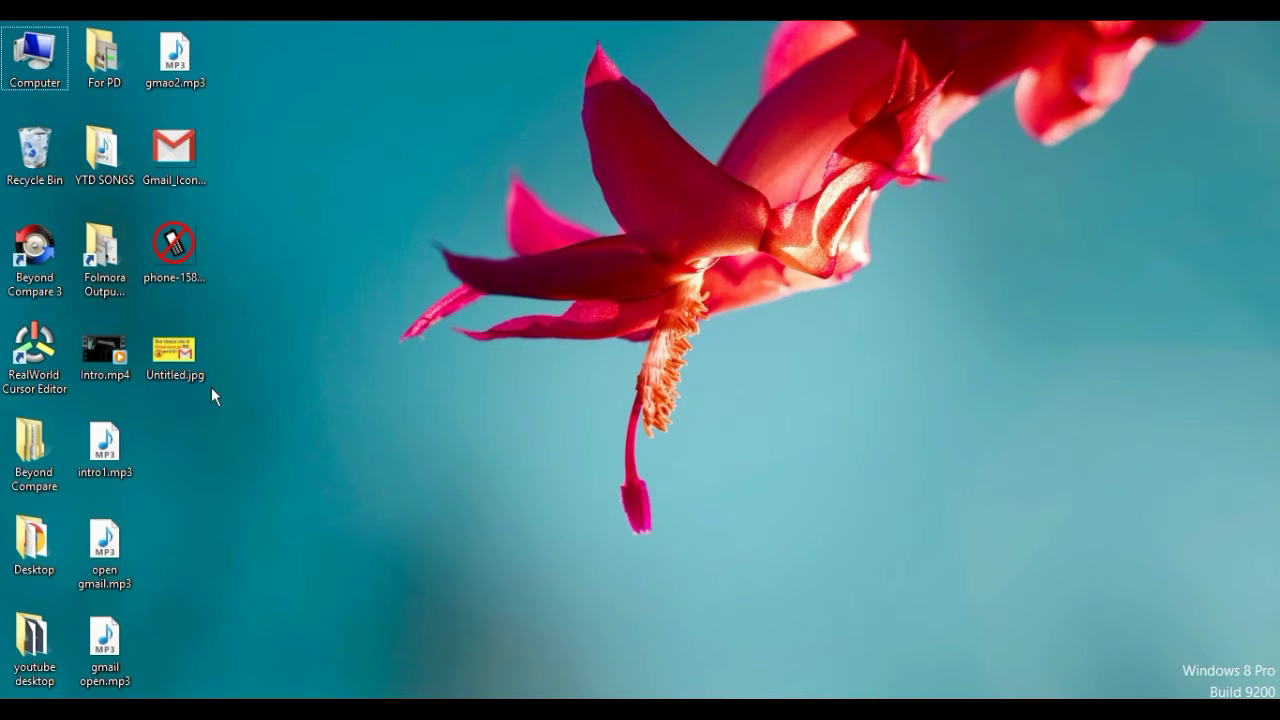
pyautogui.moveTo(34, 355); pyautogui.dragTo(189, 438)
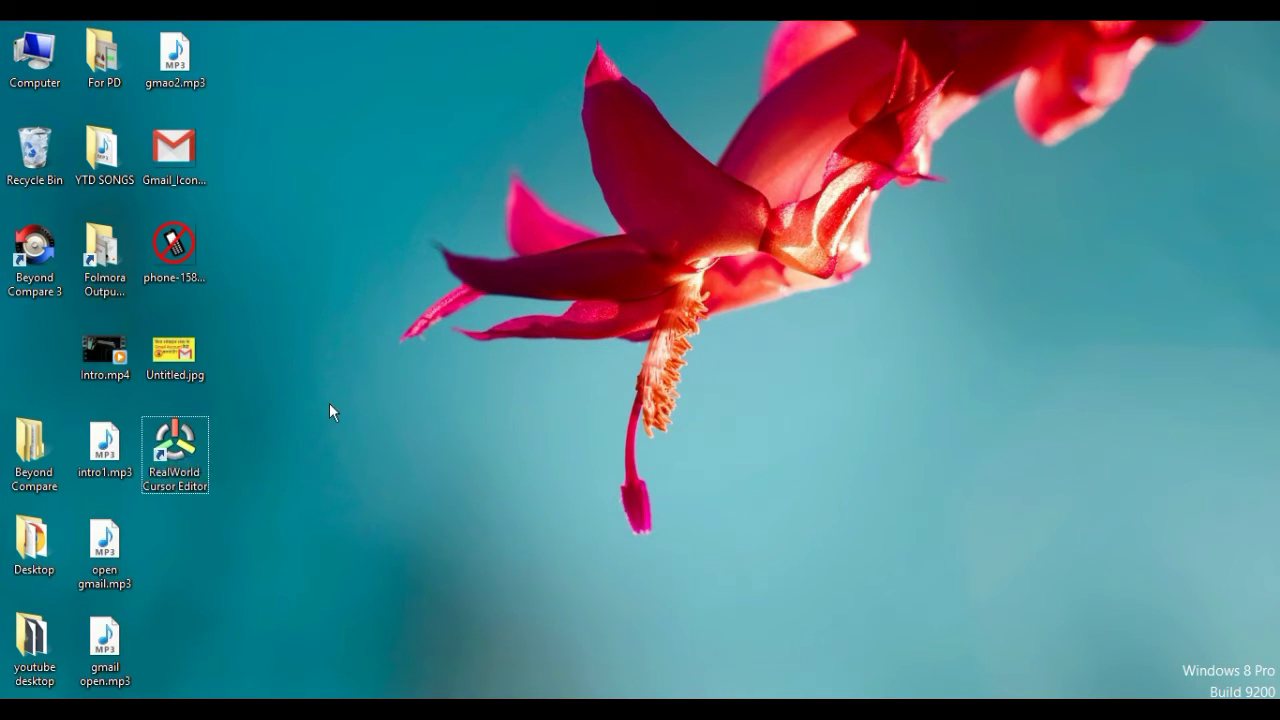
pyautogui.doubleClick(164, 438)
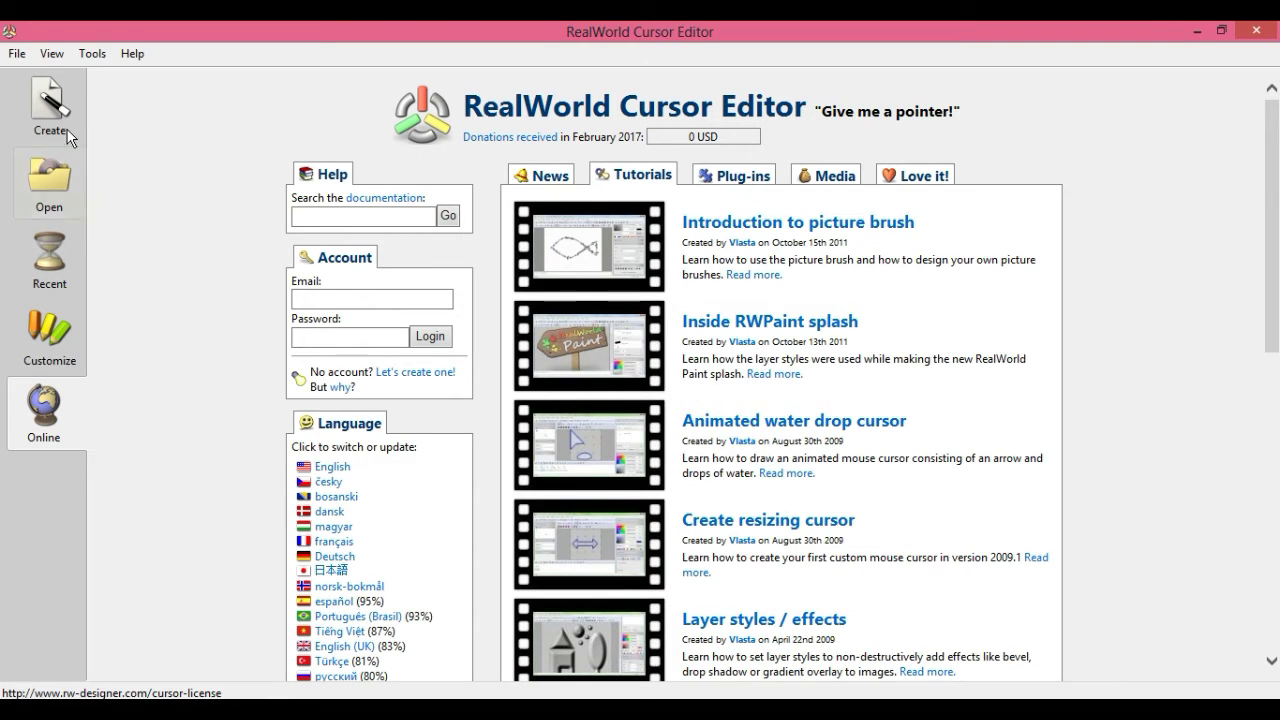
# - Create a new mouse cursor with a 32-pixel canvas and 32-bit color, and start the Make arrow shape command
pyautogui.click(41, 102)
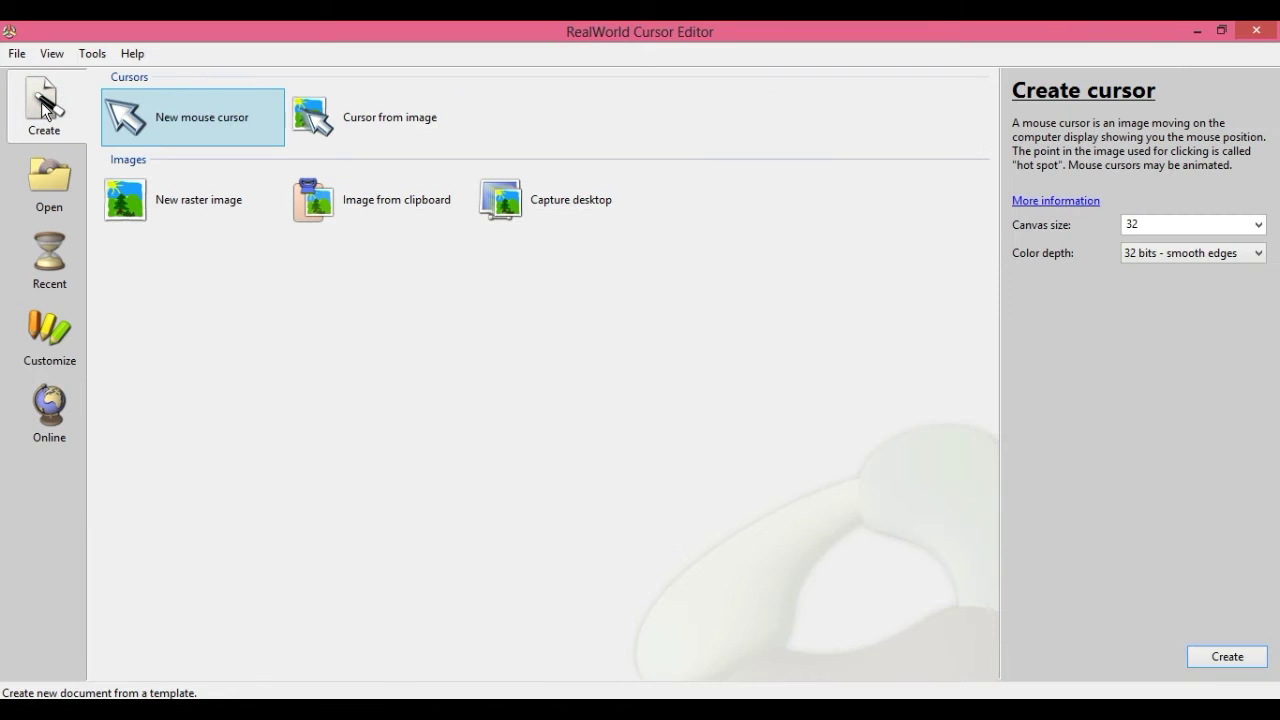
pyautogui.doubleClick(175, 119)
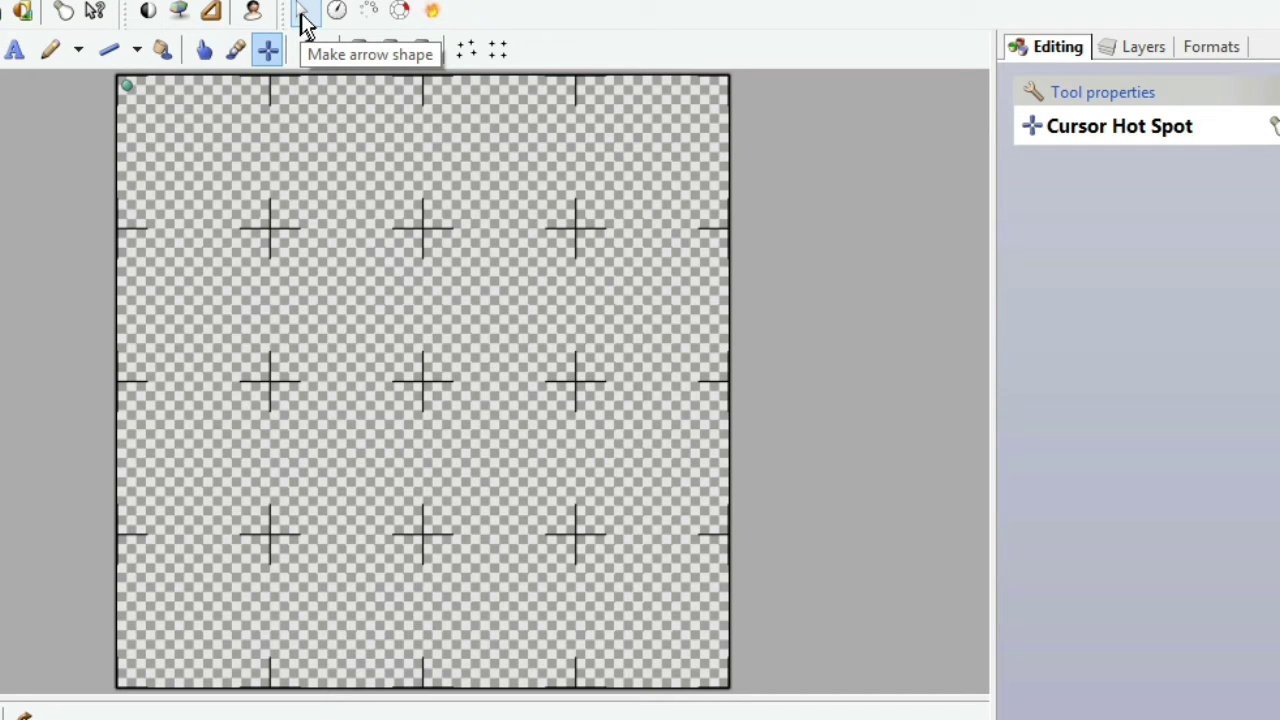
pyautogui.click(305, 18)
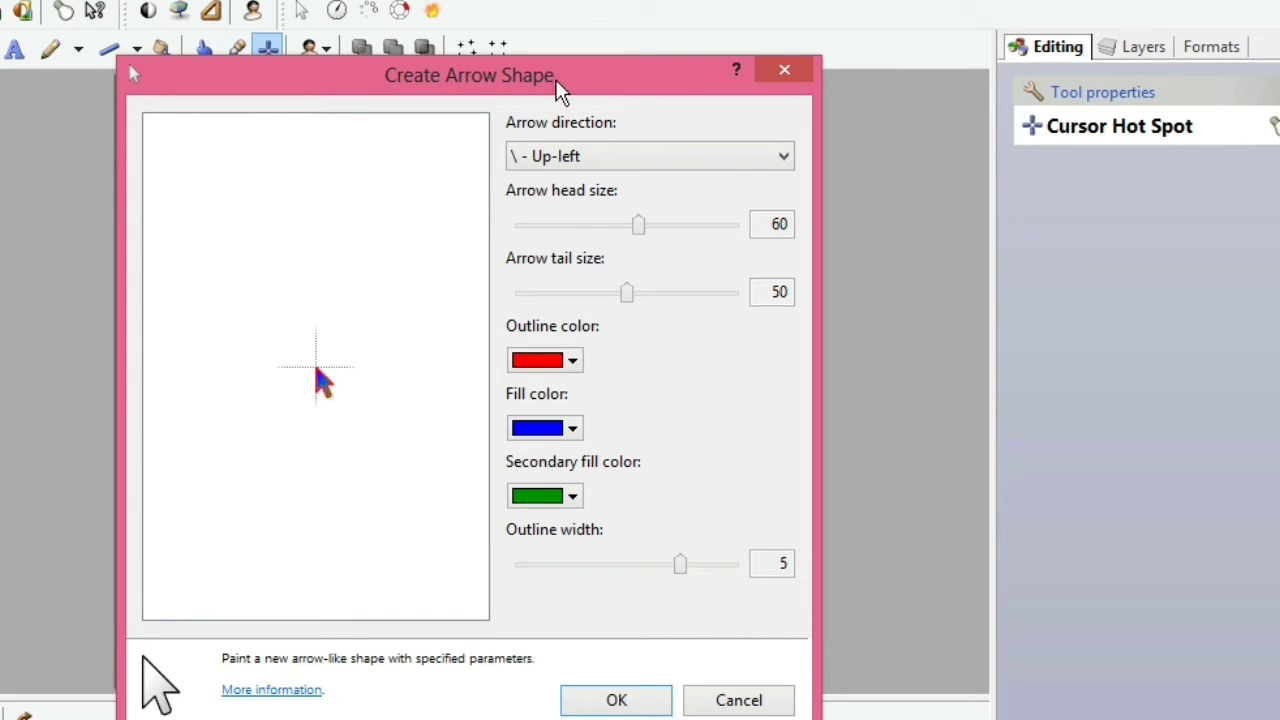
# - Try the Up and Up-right arrow directions and set the direction back to Up-left
pyautogui.click(625, 160)
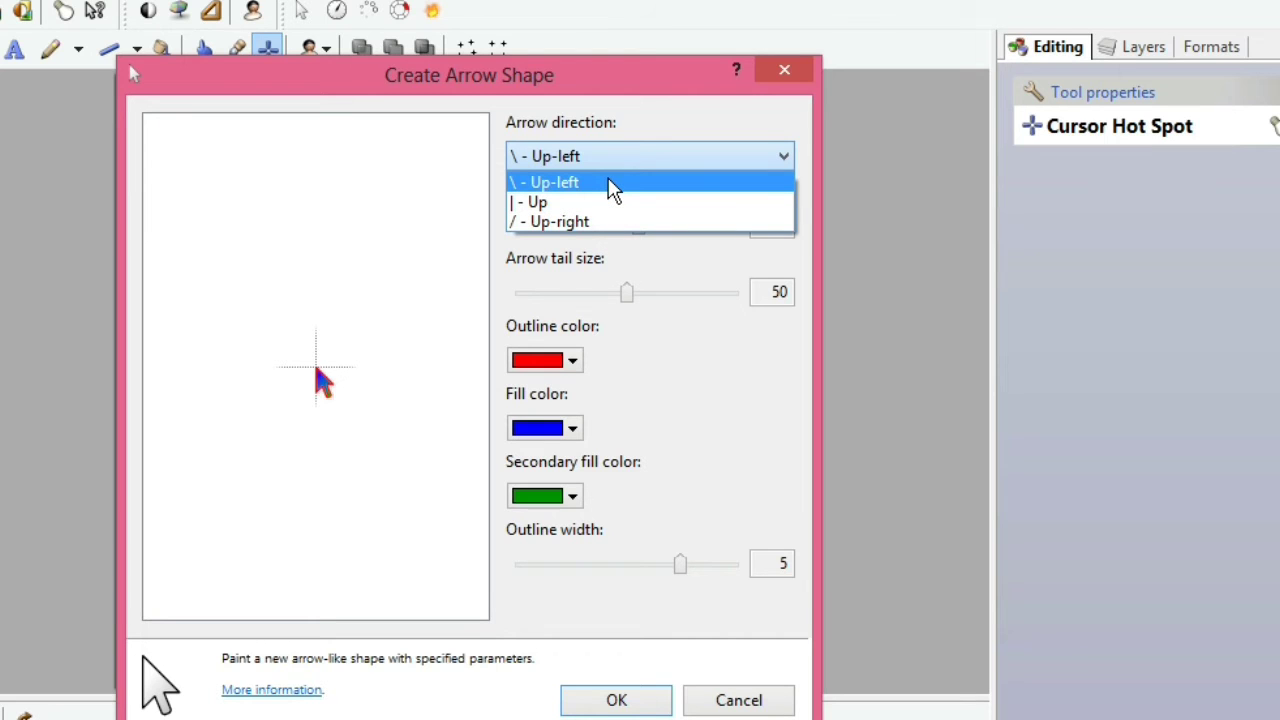
pyautogui.click(586, 201)
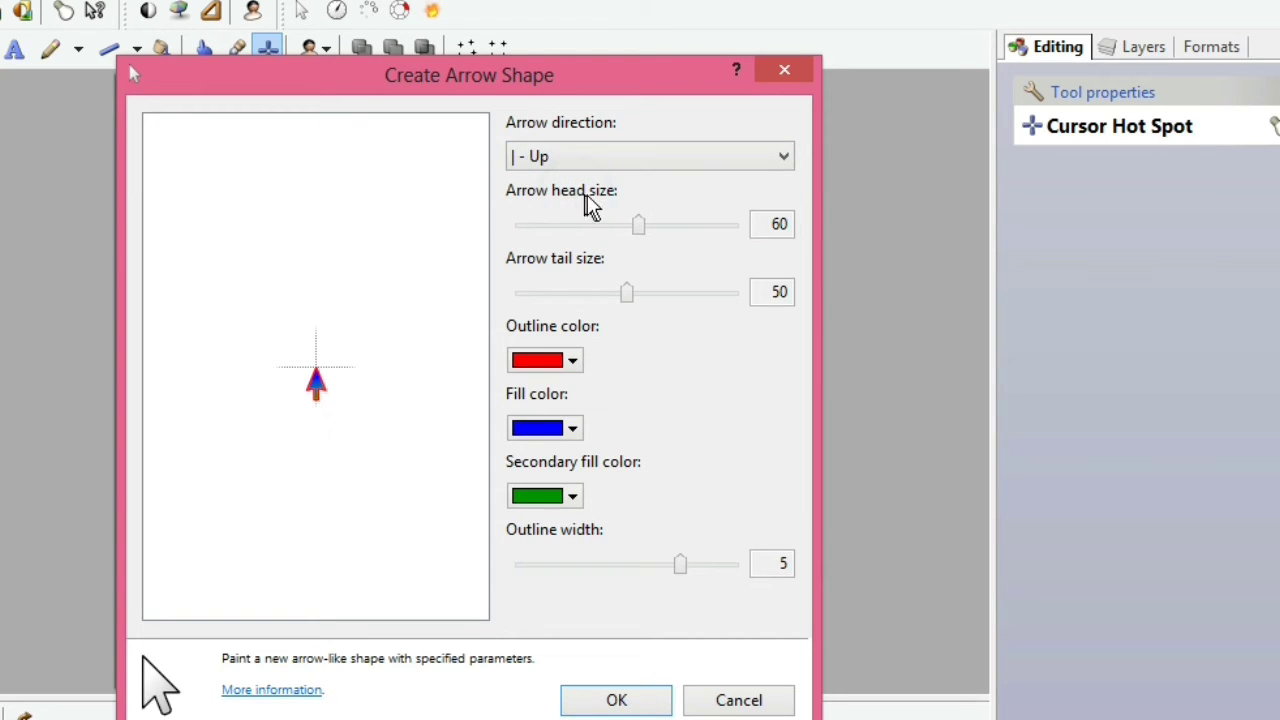
pyautogui.click(623, 162)
pyautogui.click(601, 224)
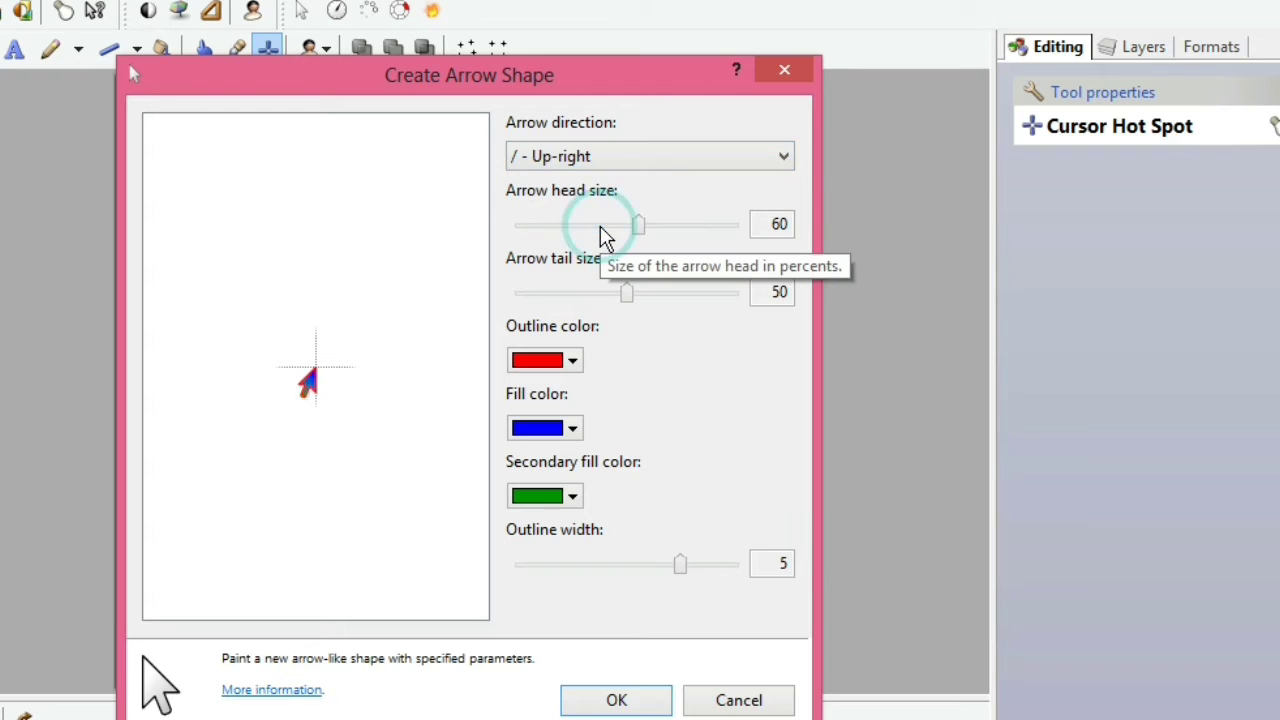
pyautogui.click(578, 158)
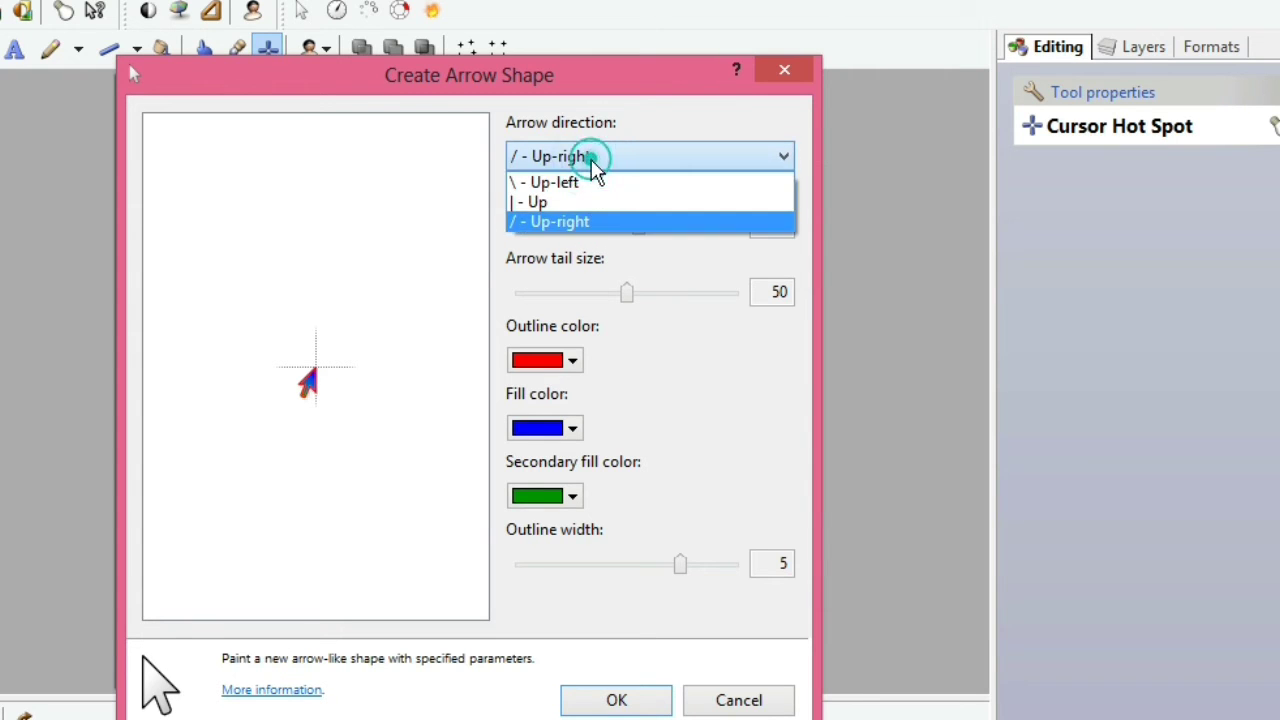
pyautogui.click(588, 191)
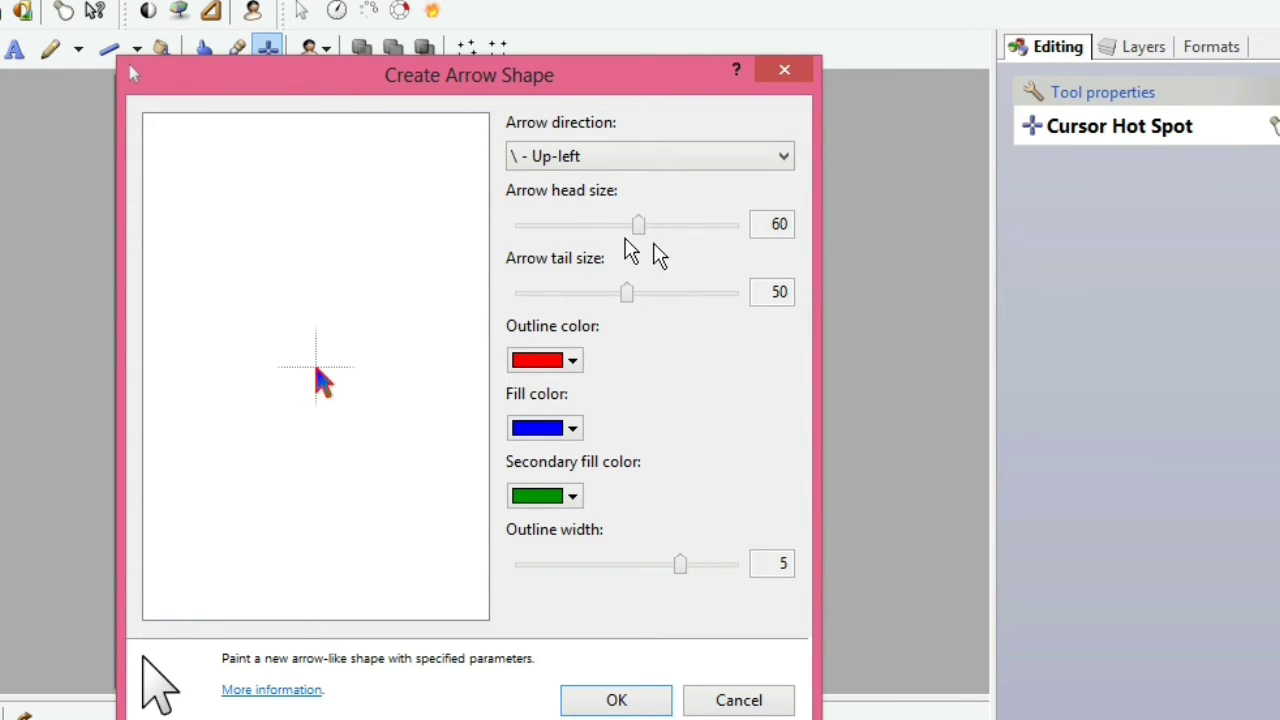
# - Keep the arrow head size at 60 and set the arrow tail size to 65
pyautogui.moveTo(639, 224)
pyautogui.mouseDown()
pyautogui.moveTo(582, 230)
pyautogui.moveTo(700, 234)
pyautogui.moveTo(636, 230)
pyautogui.mouseUp()
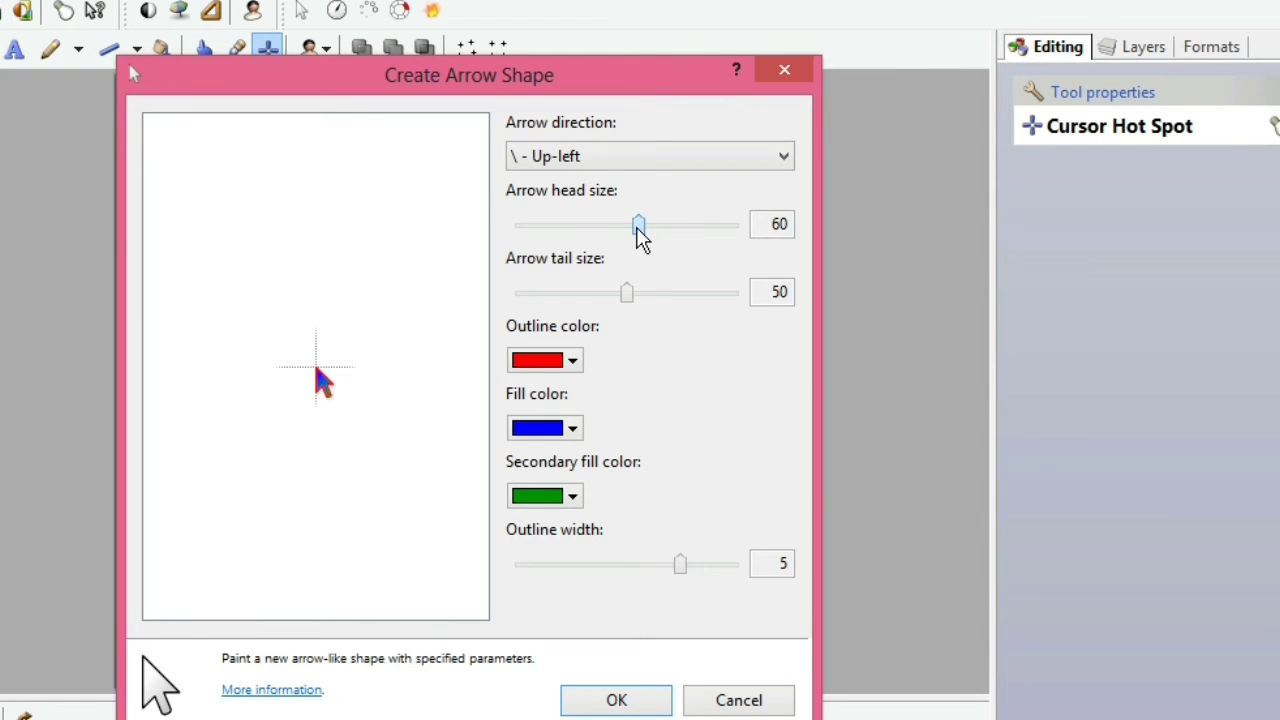
pyautogui.click(629, 301)
pyautogui.moveTo(629, 301); pyautogui.dragTo(662, 304)
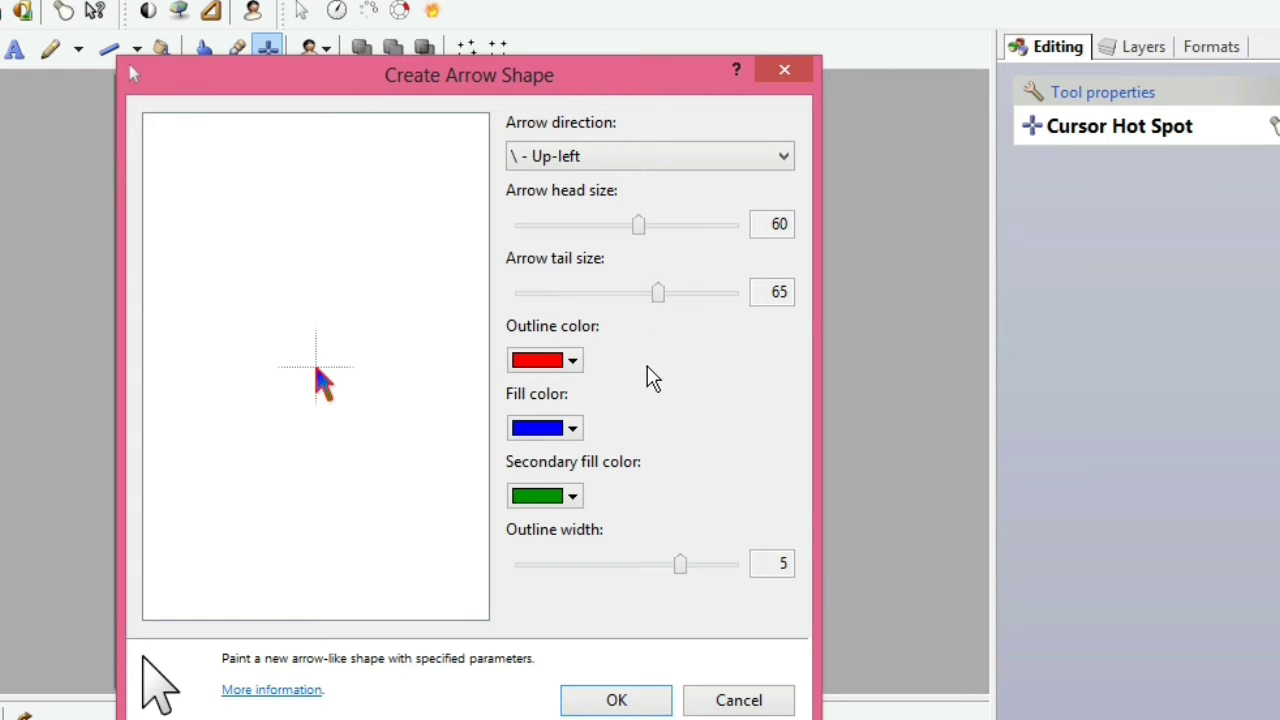
# - Set the arrow's outline color to dark teal and its fill color to red
pyautogui.click(574, 362)
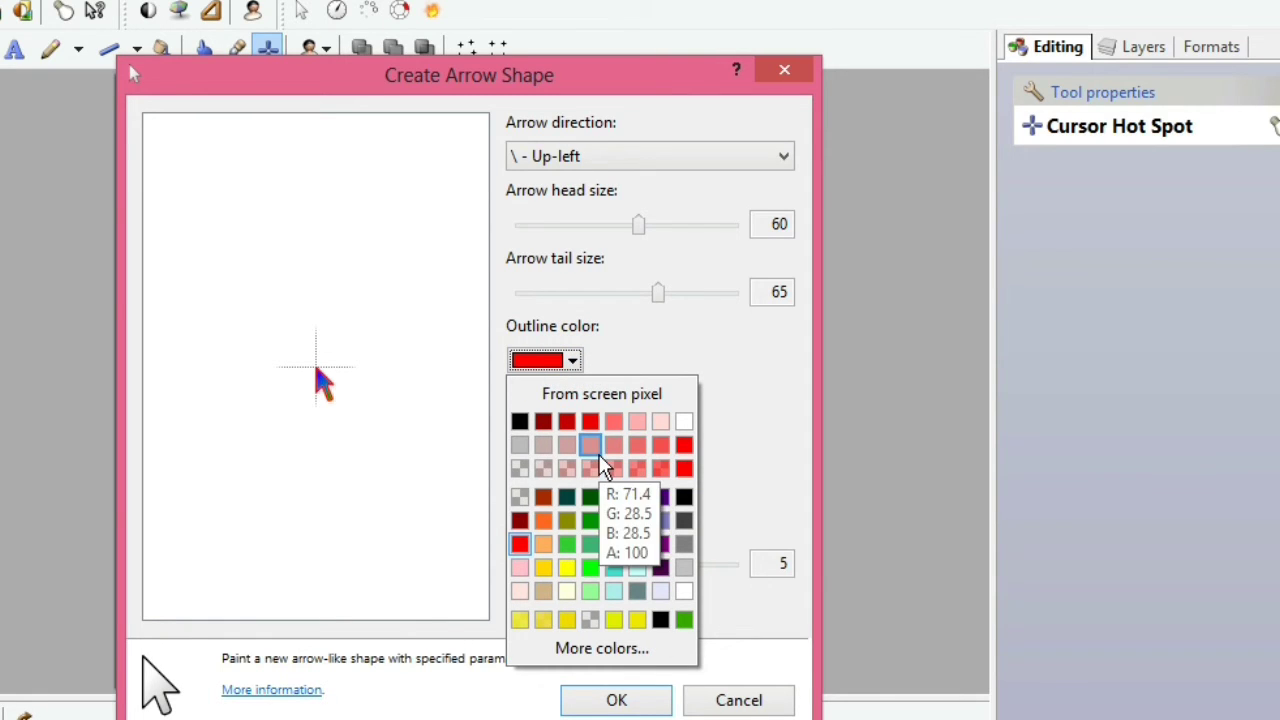
pyautogui.click(568, 496)
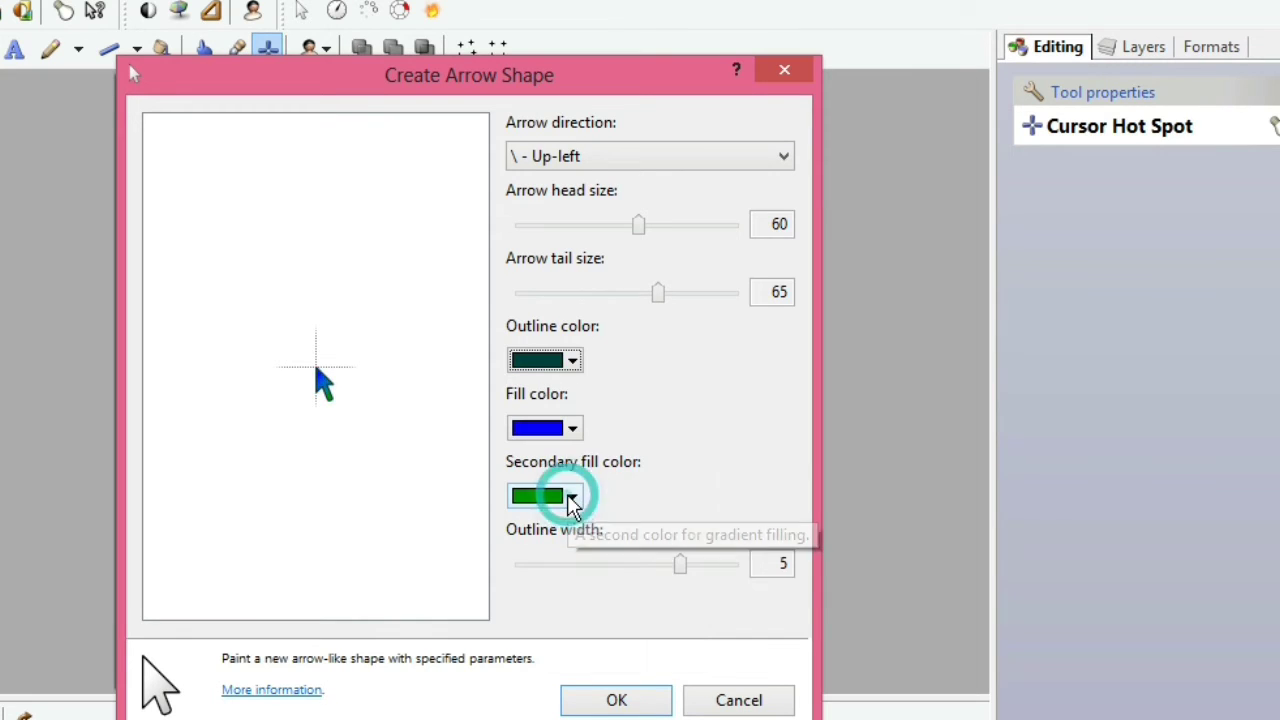
pyautogui.click(574, 432)
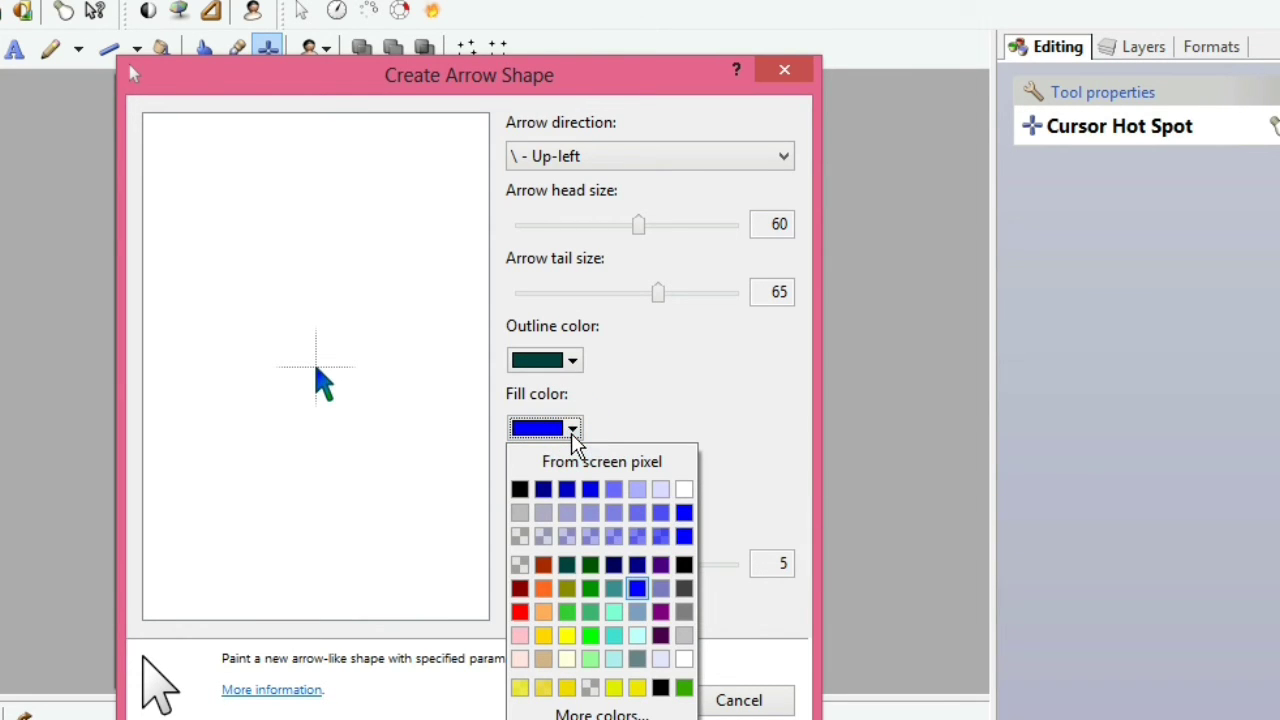
pyautogui.click(520, 613)
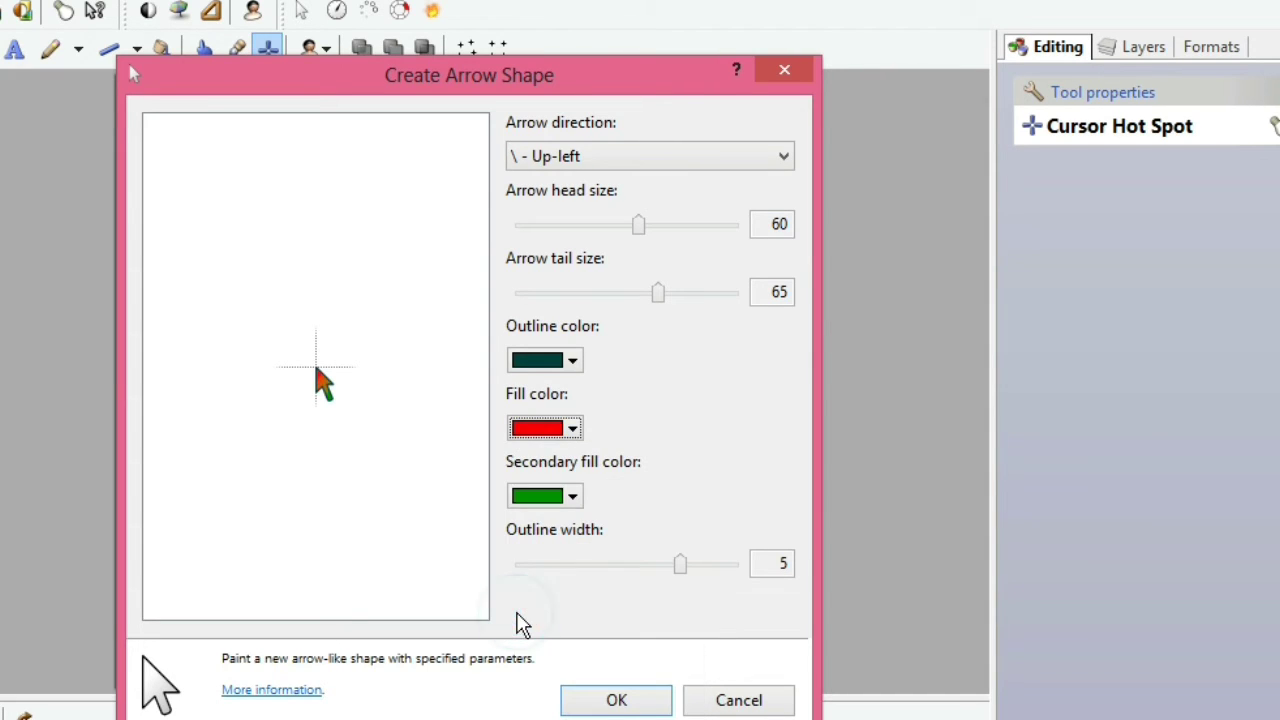
# - Set the secondary fill color to dark red and the outline width to 10, and create the arrow shape
pyautogui.click(572, 497)
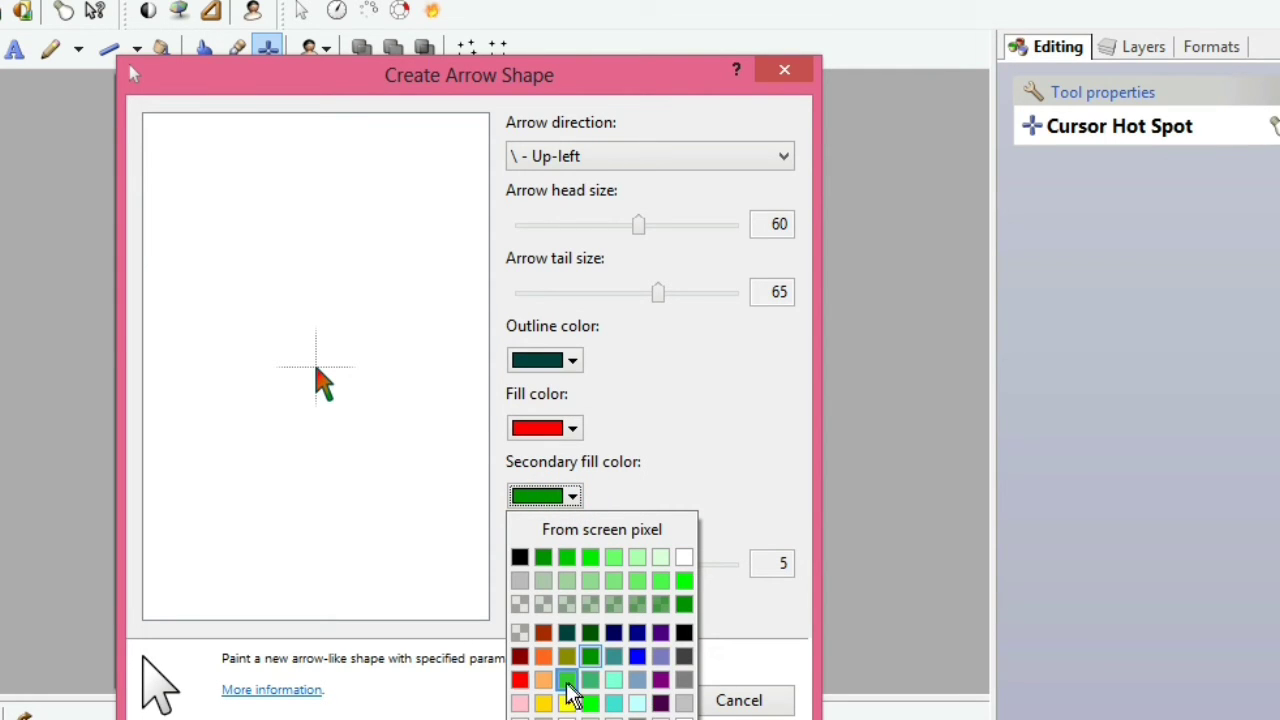
pyautogui.click(519, 656)
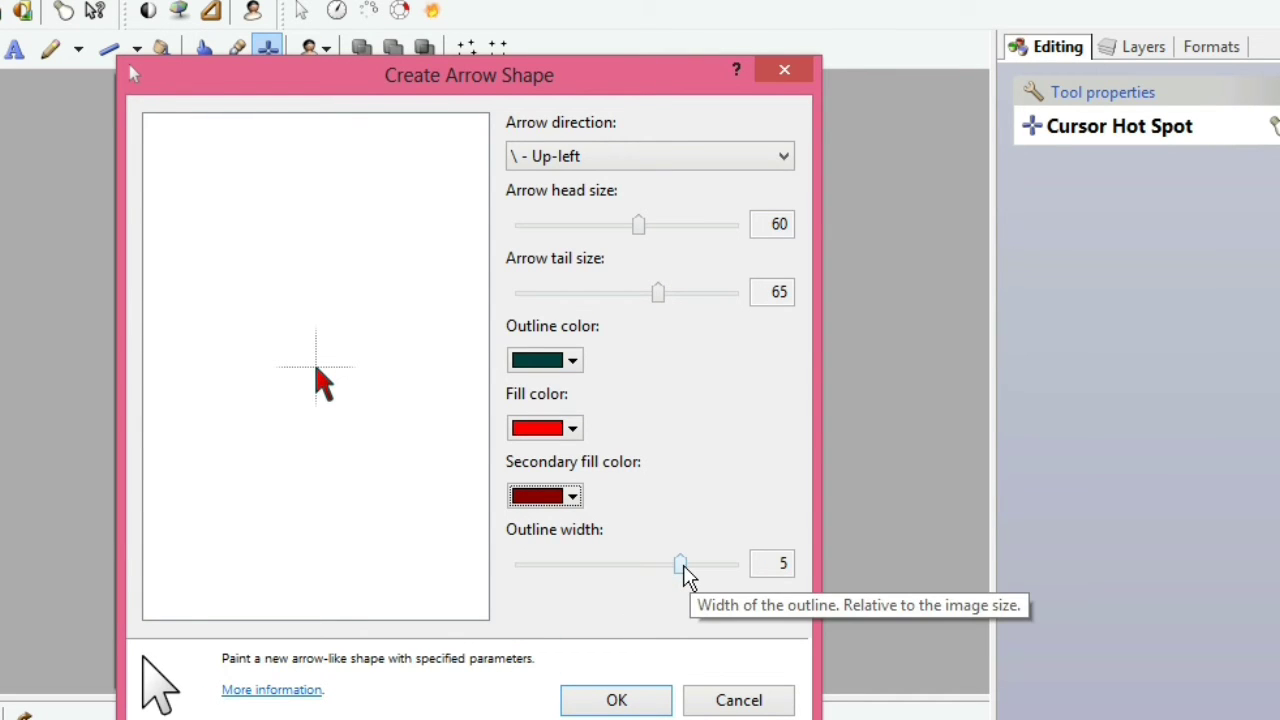
pyautogui.moveTo(686, 575); pyautogui.dragTo(737, 560)
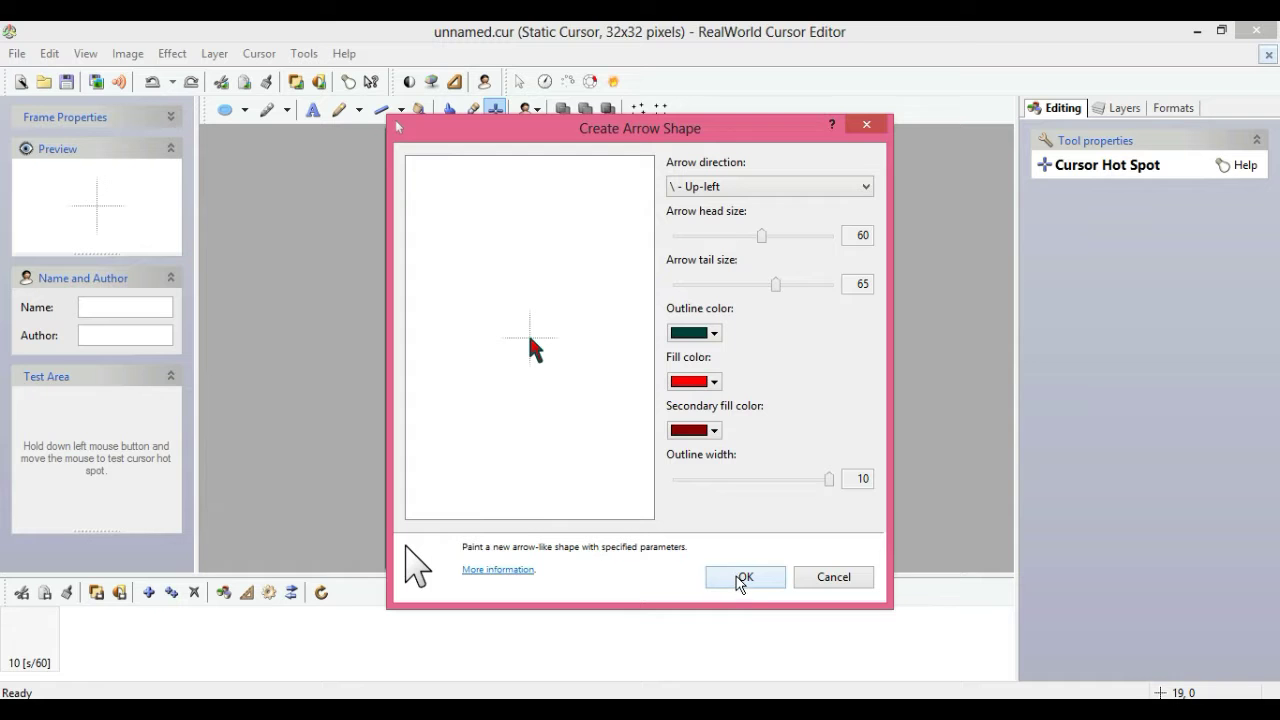
pyautogui.click(620, 700)
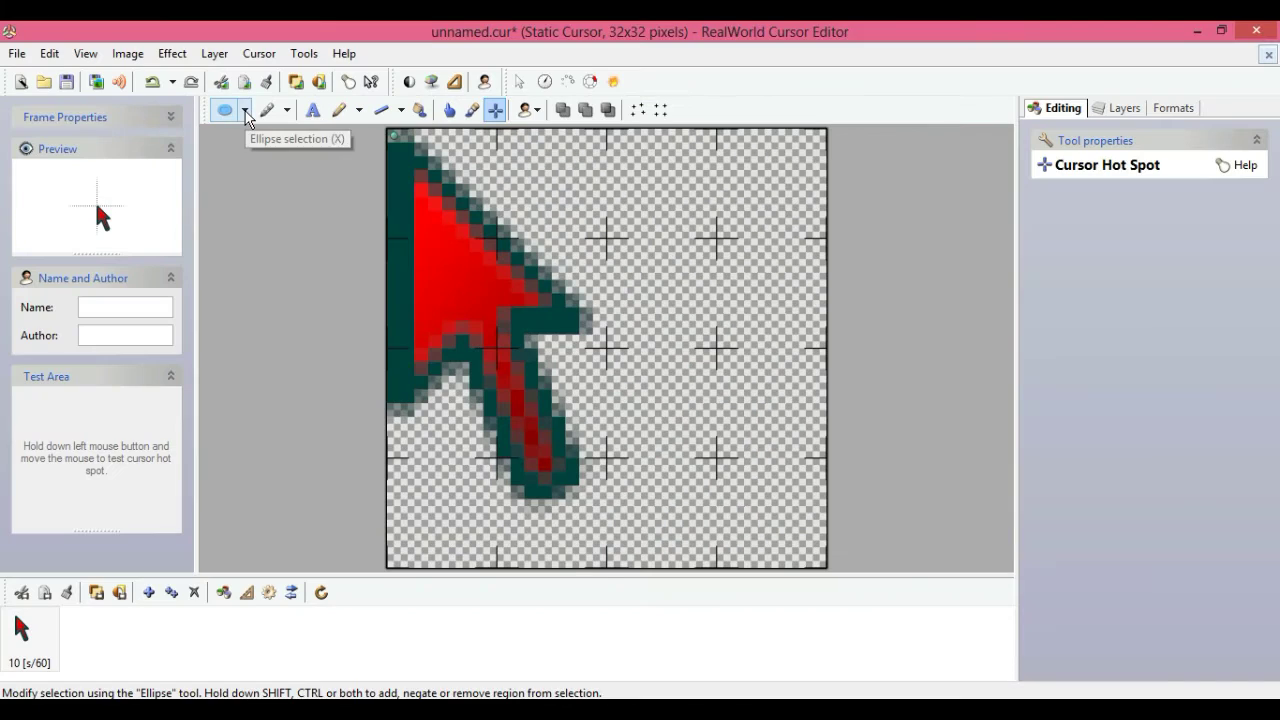
# - Move the arrow image from the canvas's upper-left corner to about the middle of the canvas with the Move tool
pyautogui.click(244, 110)
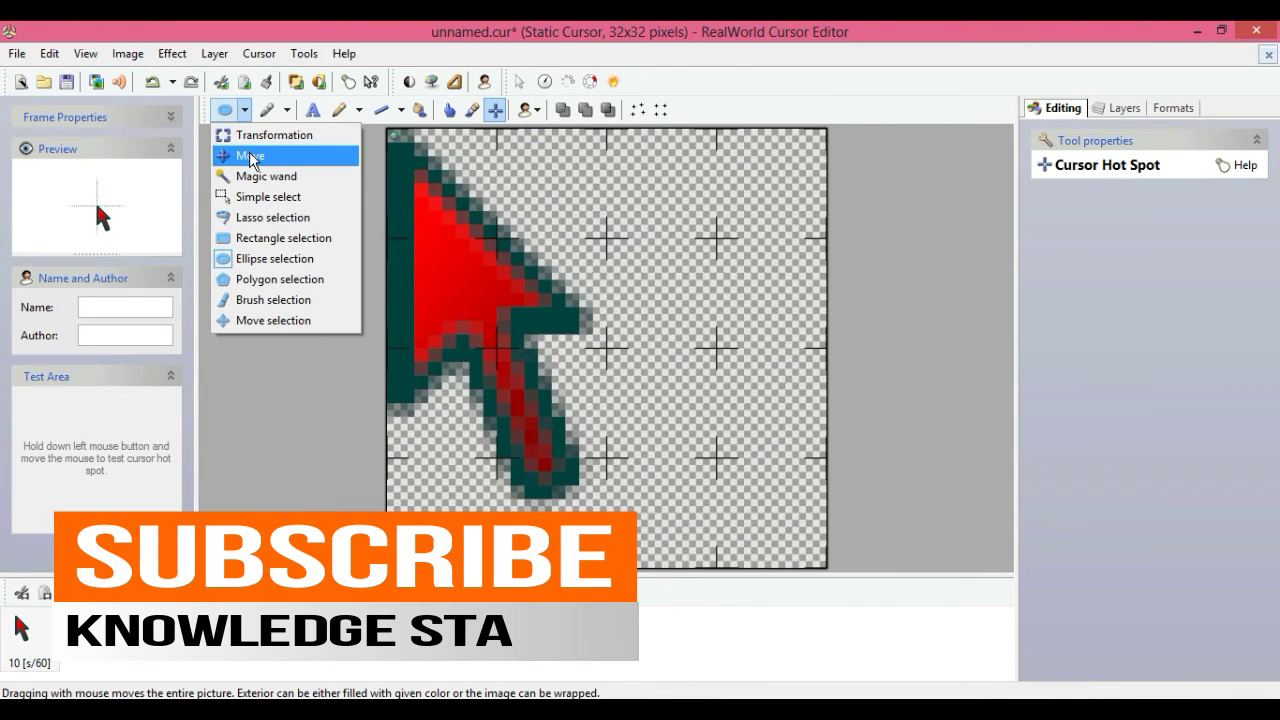
pyautogui.click(250, 157)
pyautogui.moveTo(450, 236); pyautogui.dragTo(534, 308)
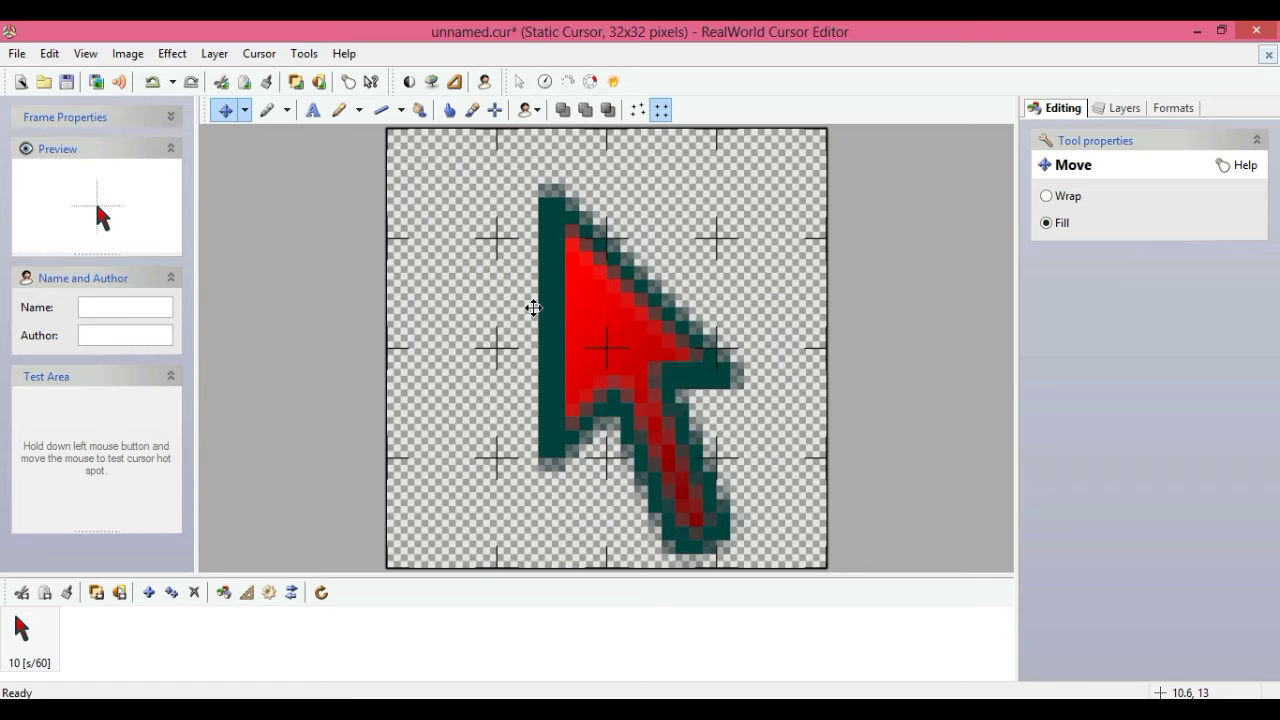
# - Draw a circular selection of about 31 x 31 pixels and position it so that it encloses the arrow
pyautogui.click(245, 112)
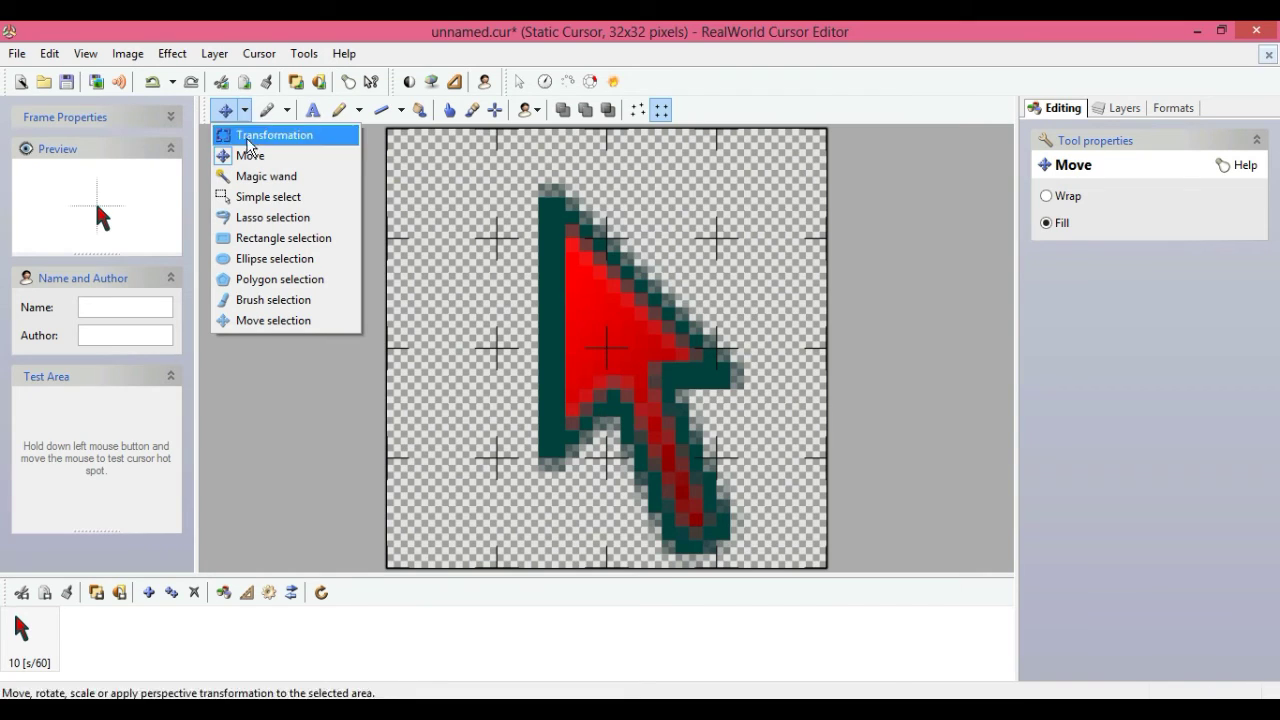
pyautogui.click(255, 262)
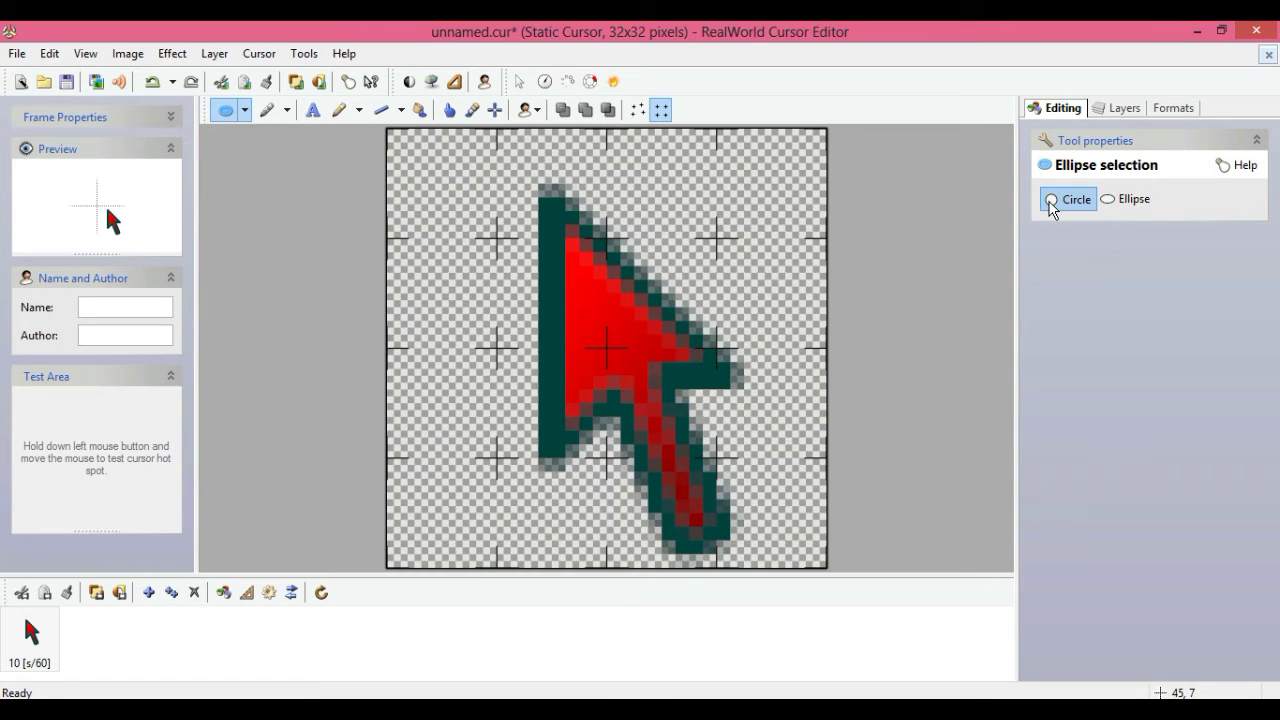
pyautogui.click(1010, 192)
pyautogui.moveTo(484, 194); pyautogui.dragTo(802, 566)
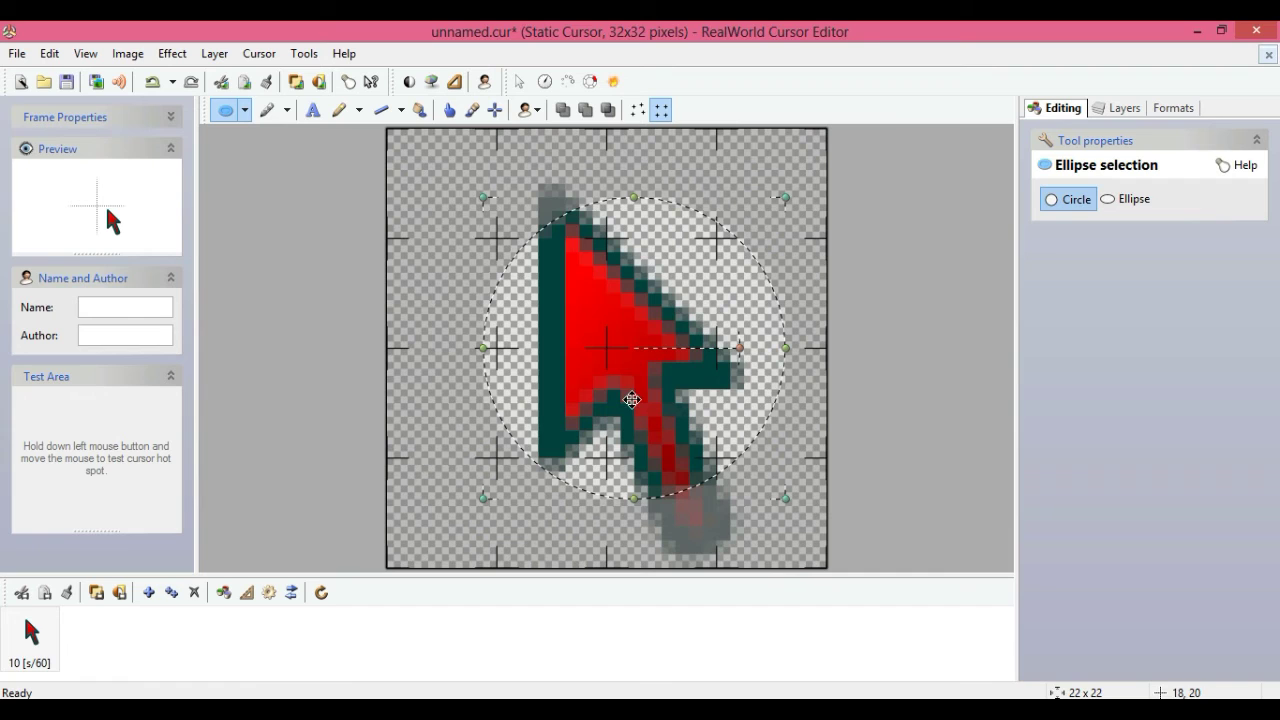
pyautogui.moveTo(620, 354); pyautogui.dragTo(566, 313)
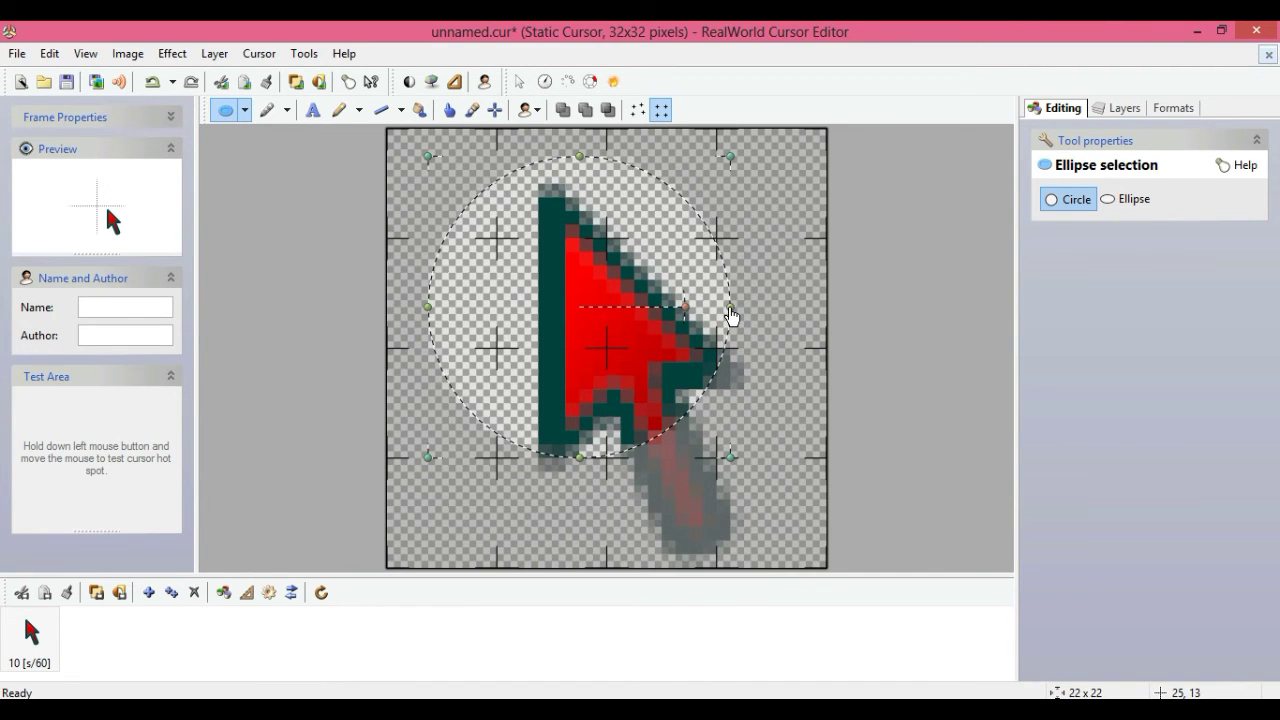
pyautogui.moveTo(730, 315); pyautogui.dragTo(843, 400)
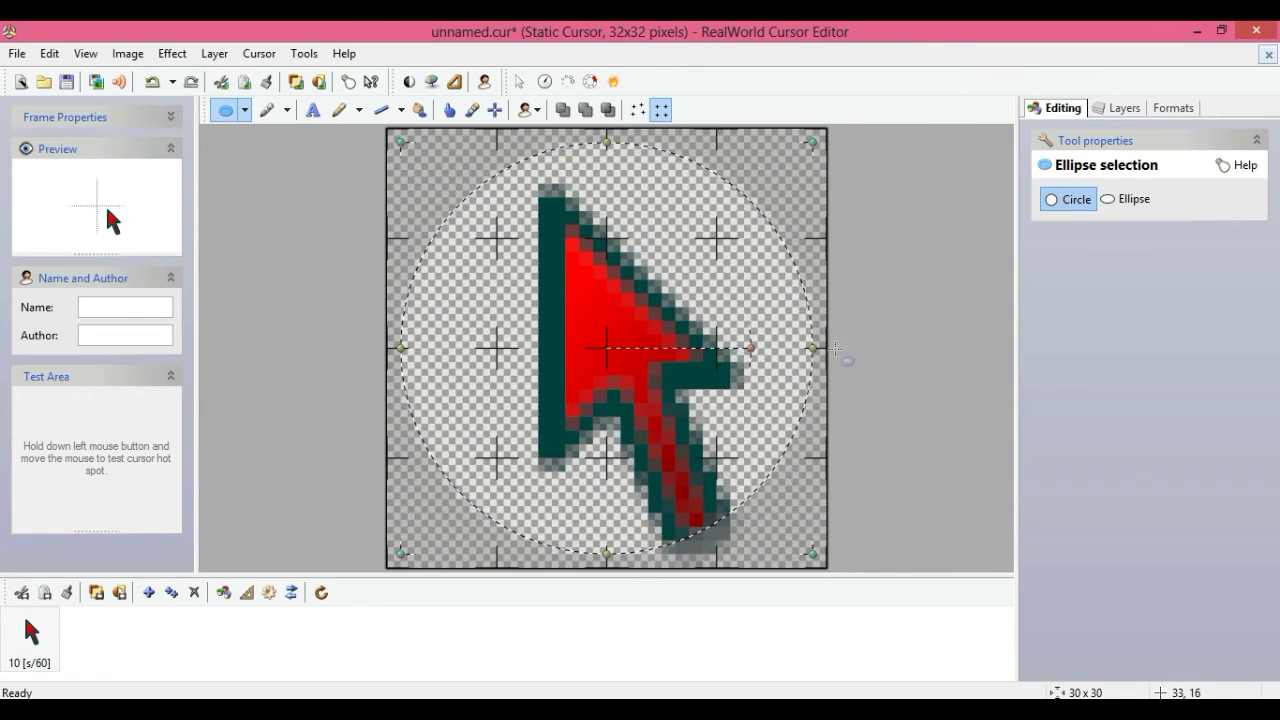
pyautogui.moveTo(815, 355); pyautogui.dragTo(823, 357)
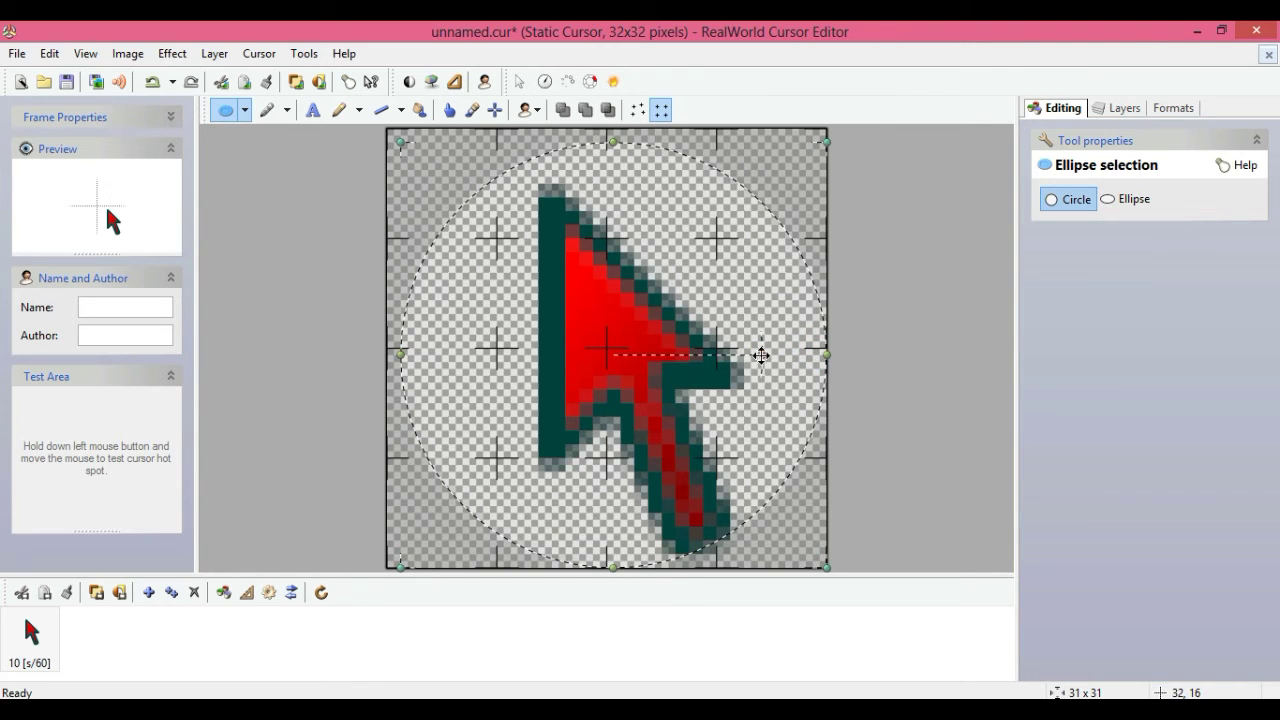
pyautogui.moveTo(635, 353); pyautogui.dragTo(647, 357)
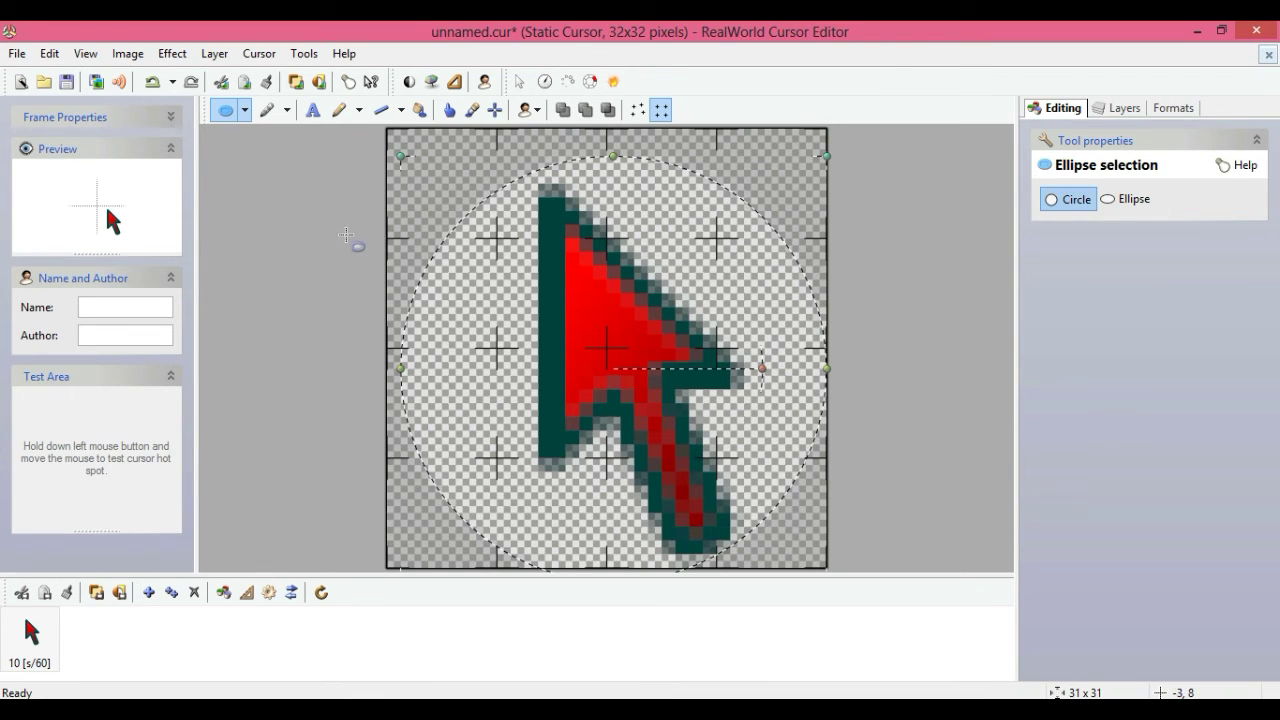
# - Flood-fill the circular selection around the arrow with bright yellow and set the cursor hot spot at the arrow's tip
pyautogui.click(421, 113)
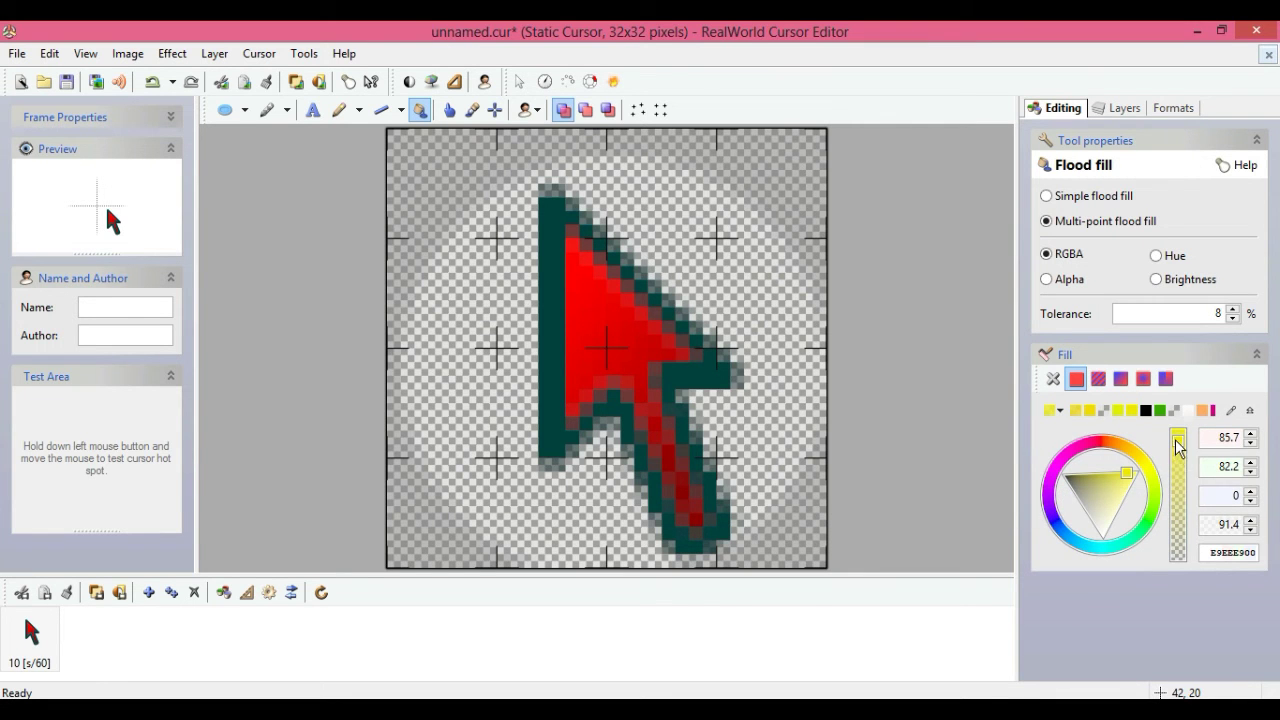
pyautogui.click(1178, 443)
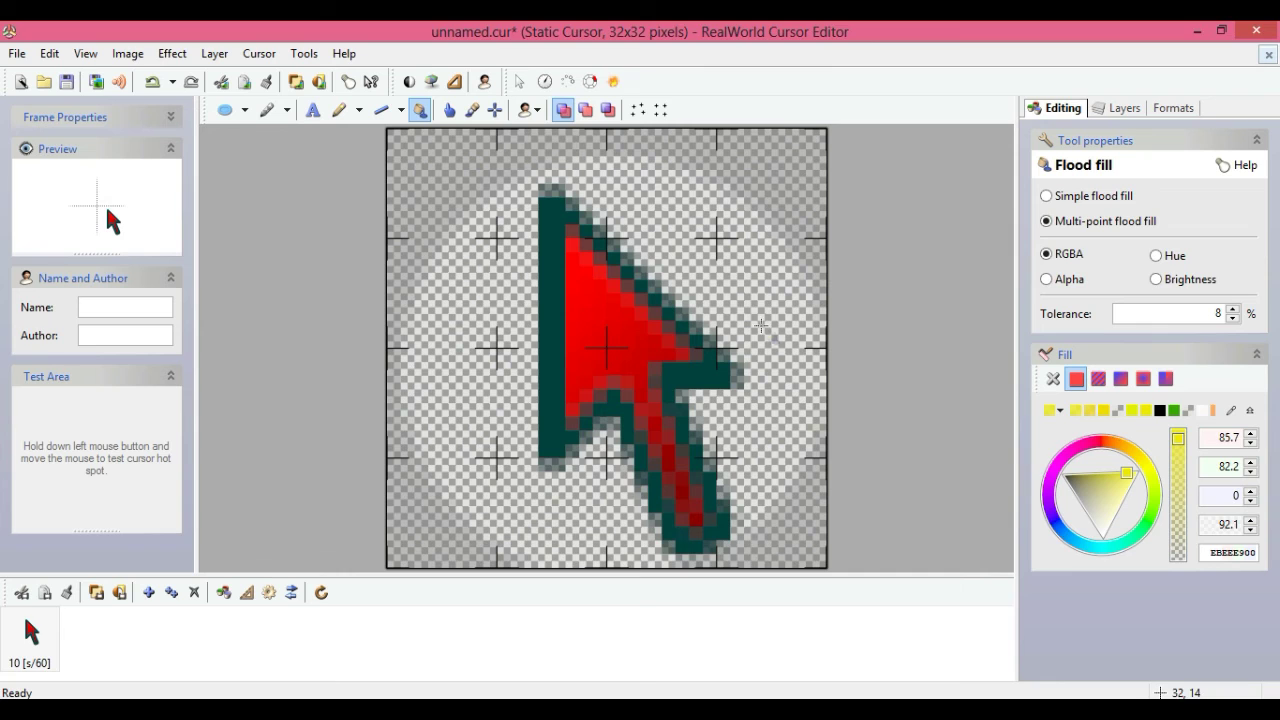
pyautogui.click(753, 288)
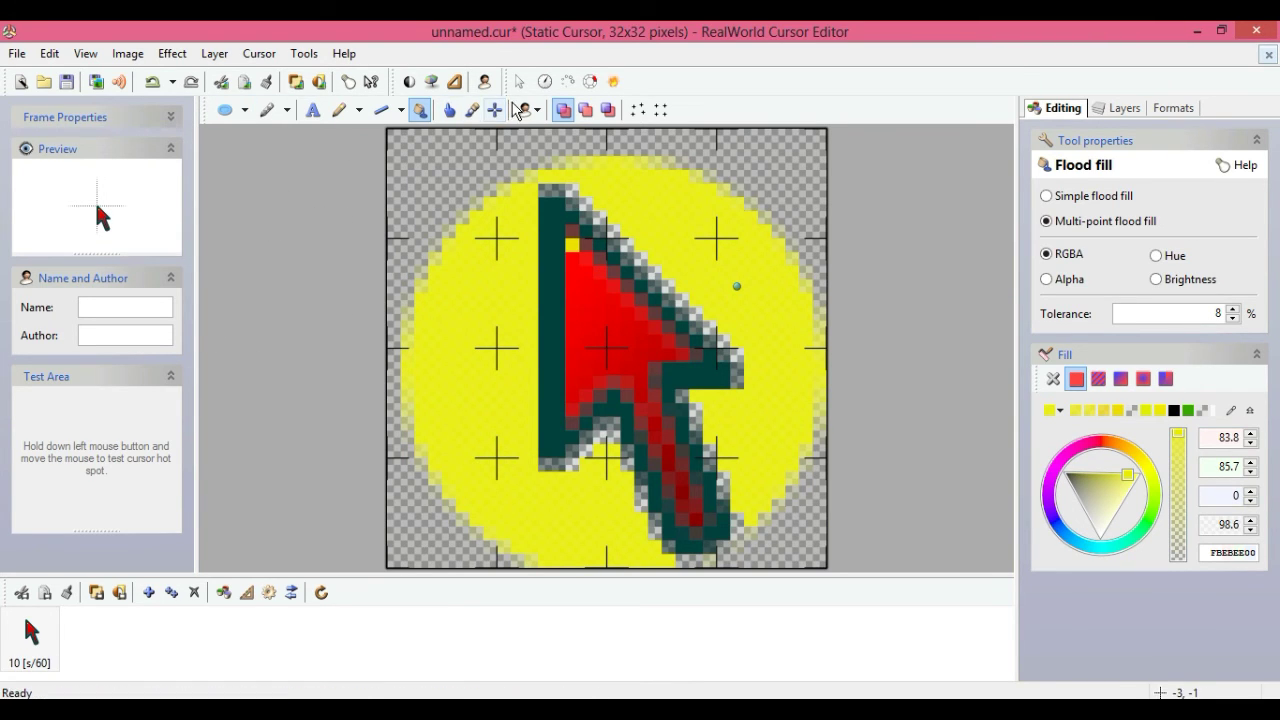
pyautogui.click(494, 109)
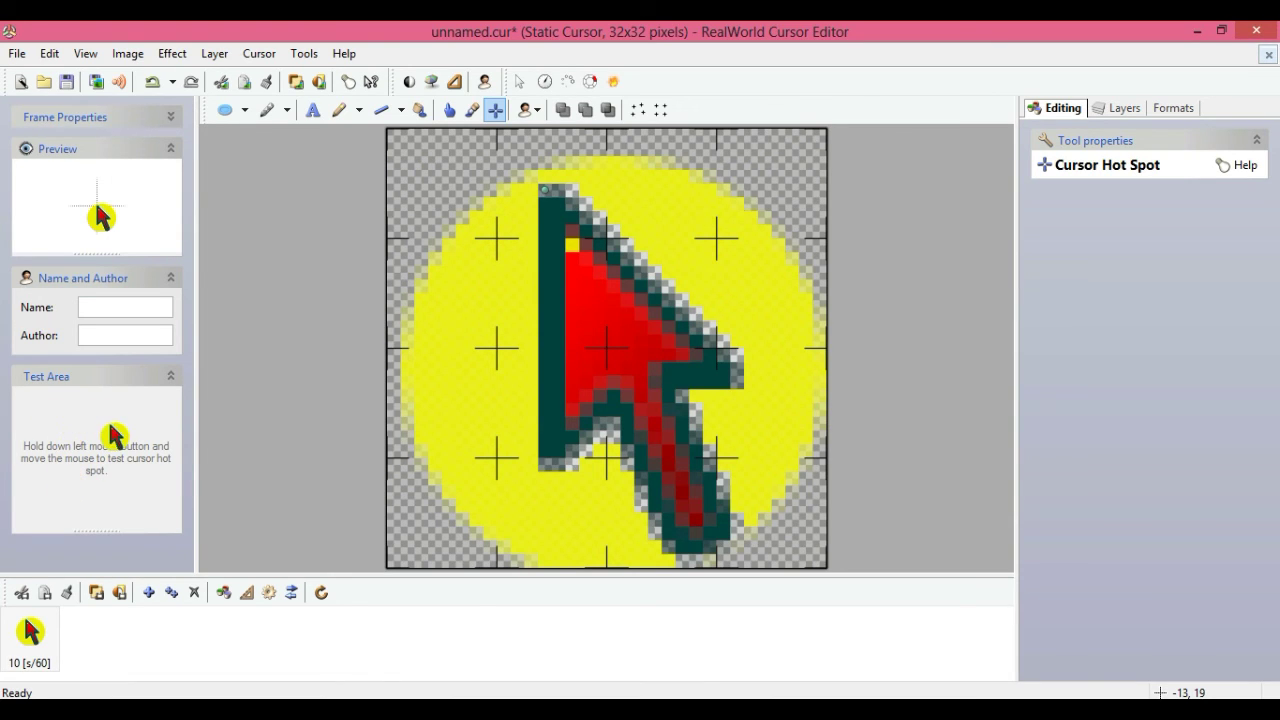
# - Save the cursor on the Desktop as the static cursor file "knowledge station.cur" and close the editor
pyautogui.click(16, 54)
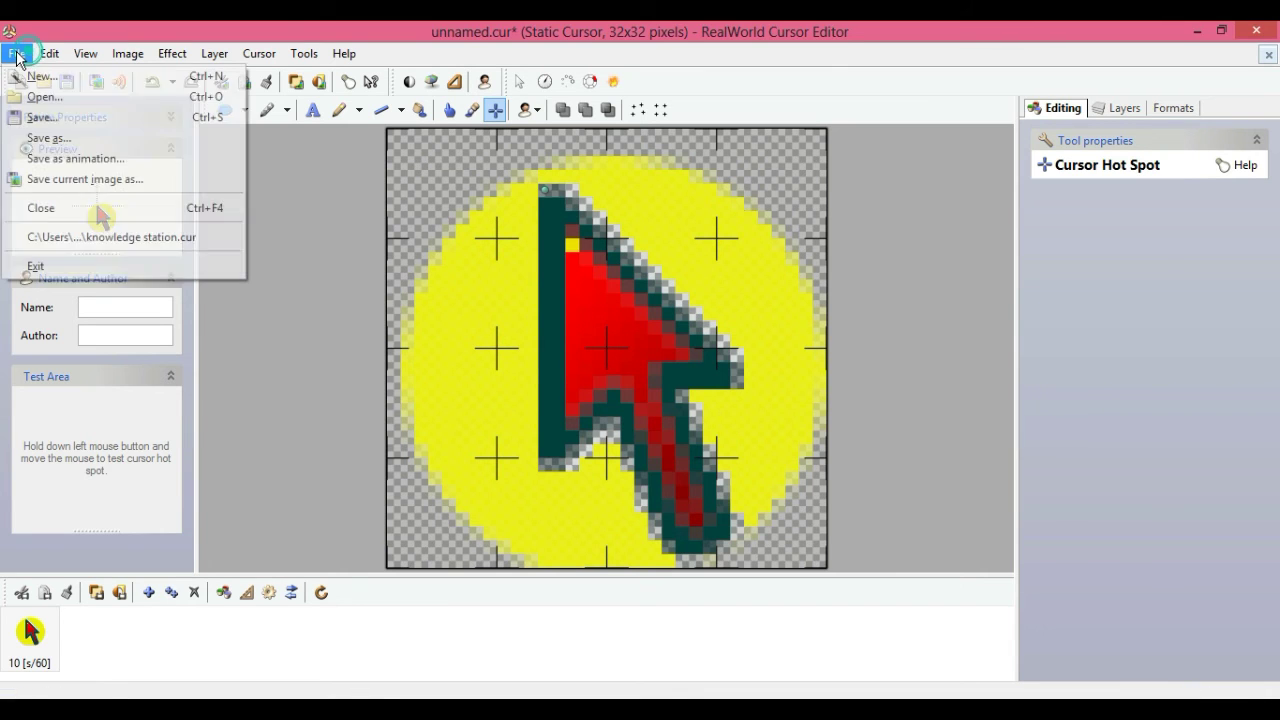
pyautogui.click(57, 138)
pyautogui.click(668, 471)
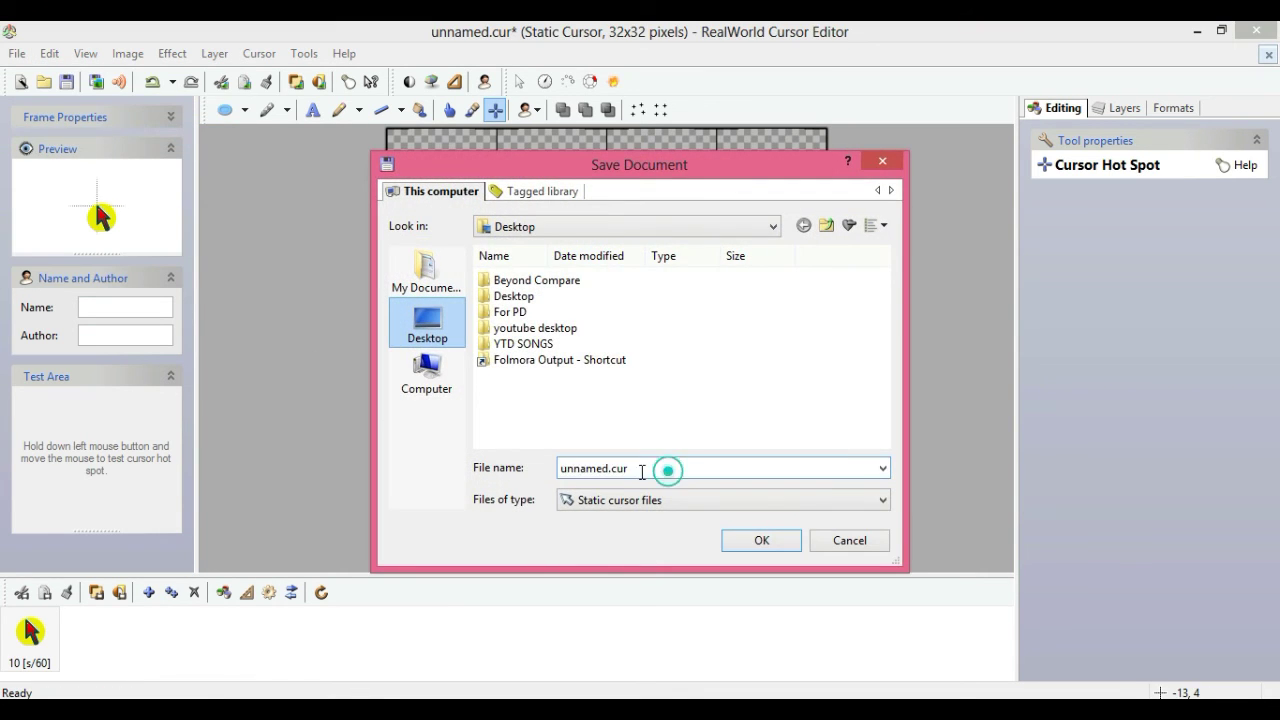
pyautogui.moveTo(606, 469); pyautogui.dragTo(556, 478)
pyautogui.click(556, 474)
pyautogui.doubleClick(556, 474)
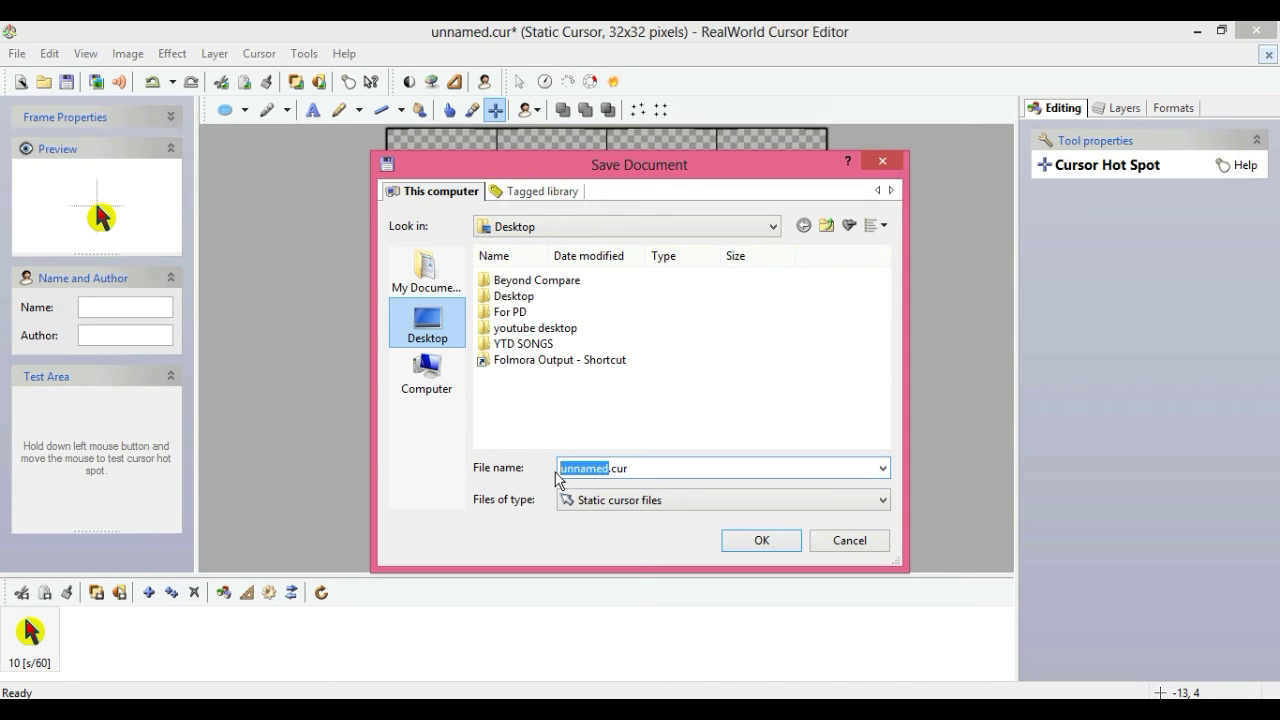
pyautogui.press('BackSpace')
pyautogui.write('know')
pyautogui.write('ledge')
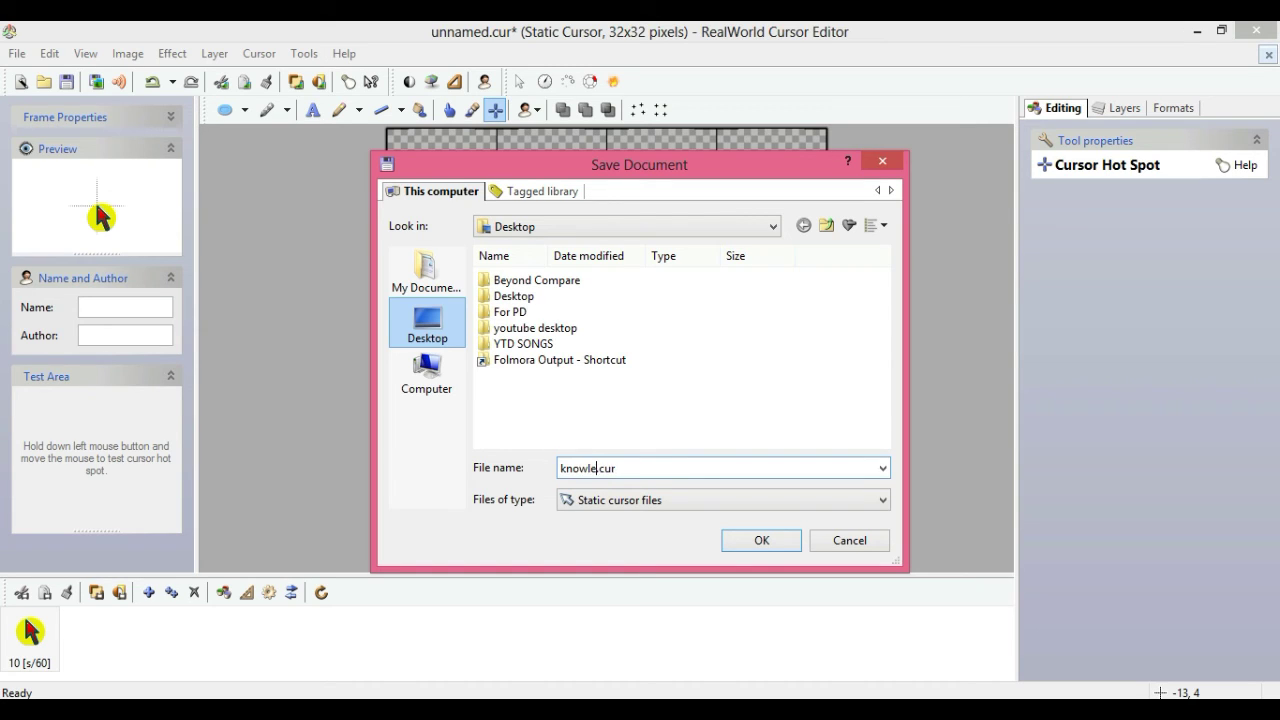
pyautogui.write(' station')
pyautogui.click(424, 322)
pyautogui.click(764, 541)
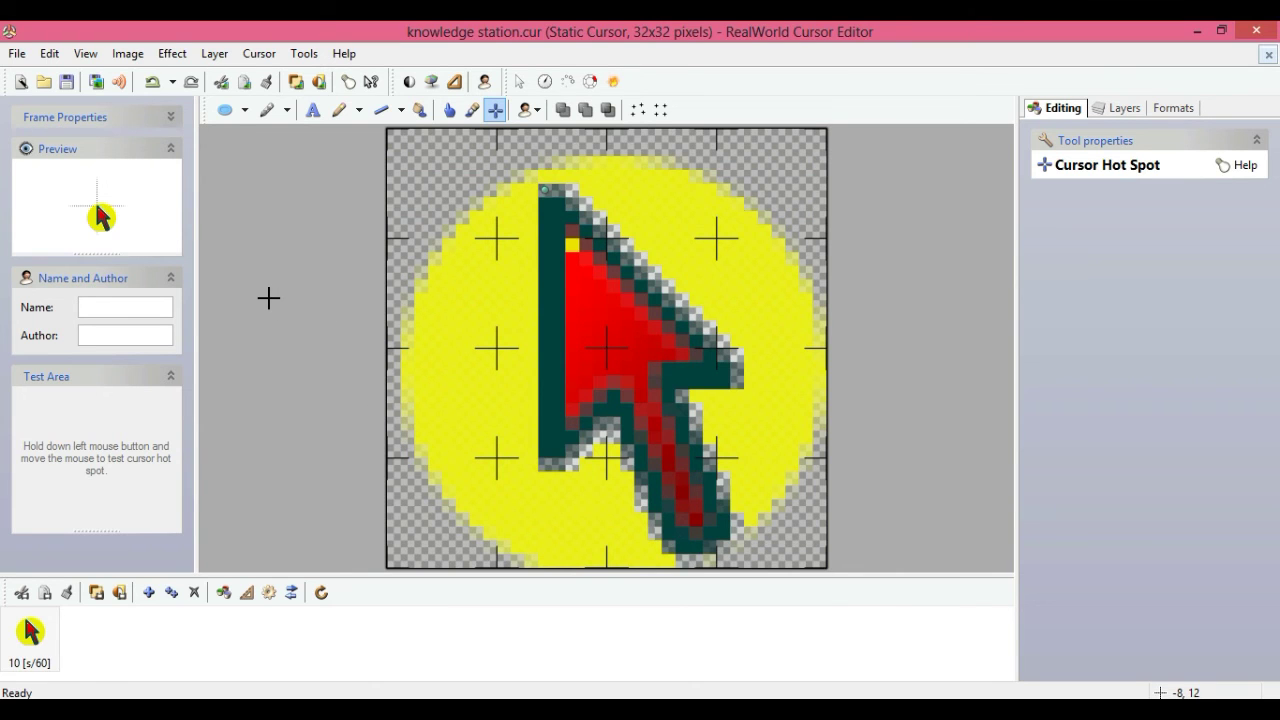
pyautogui.hotkey('alt', 'F4')
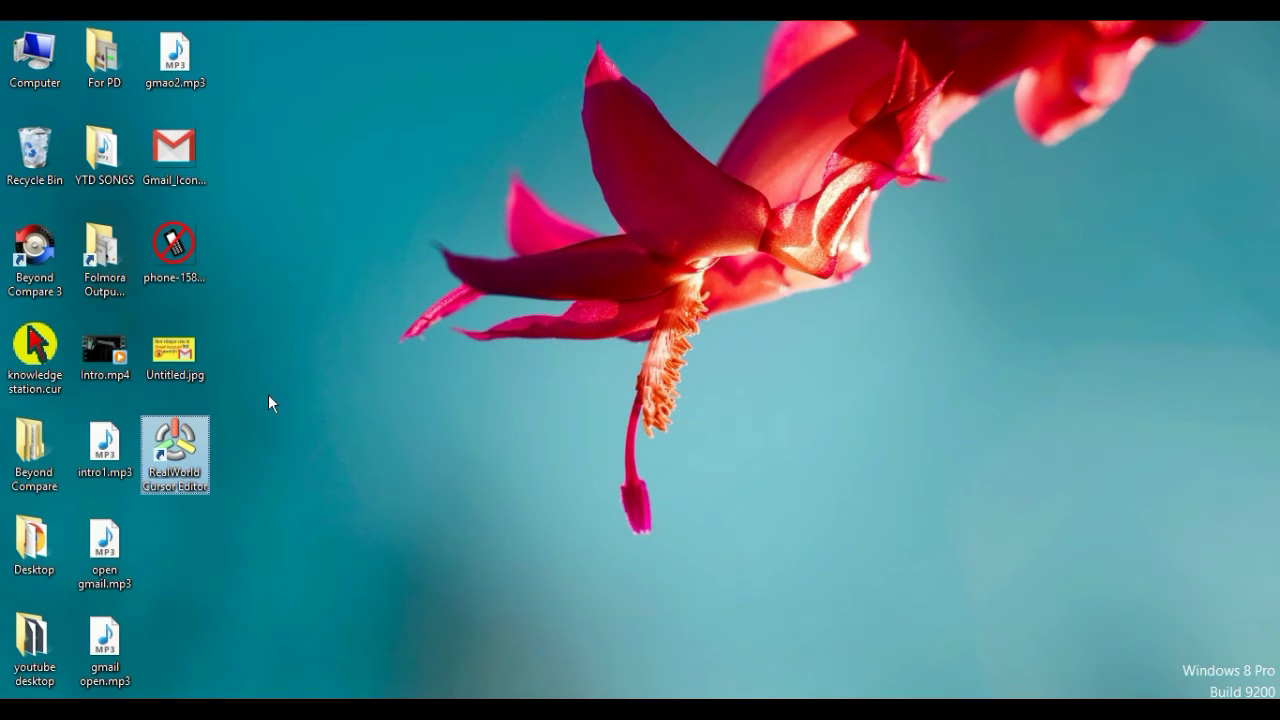
# - Select the saved cursor file on the desktop, then search Windows apps for "control" and open Control Panel
pyautogui.click(37, 350)
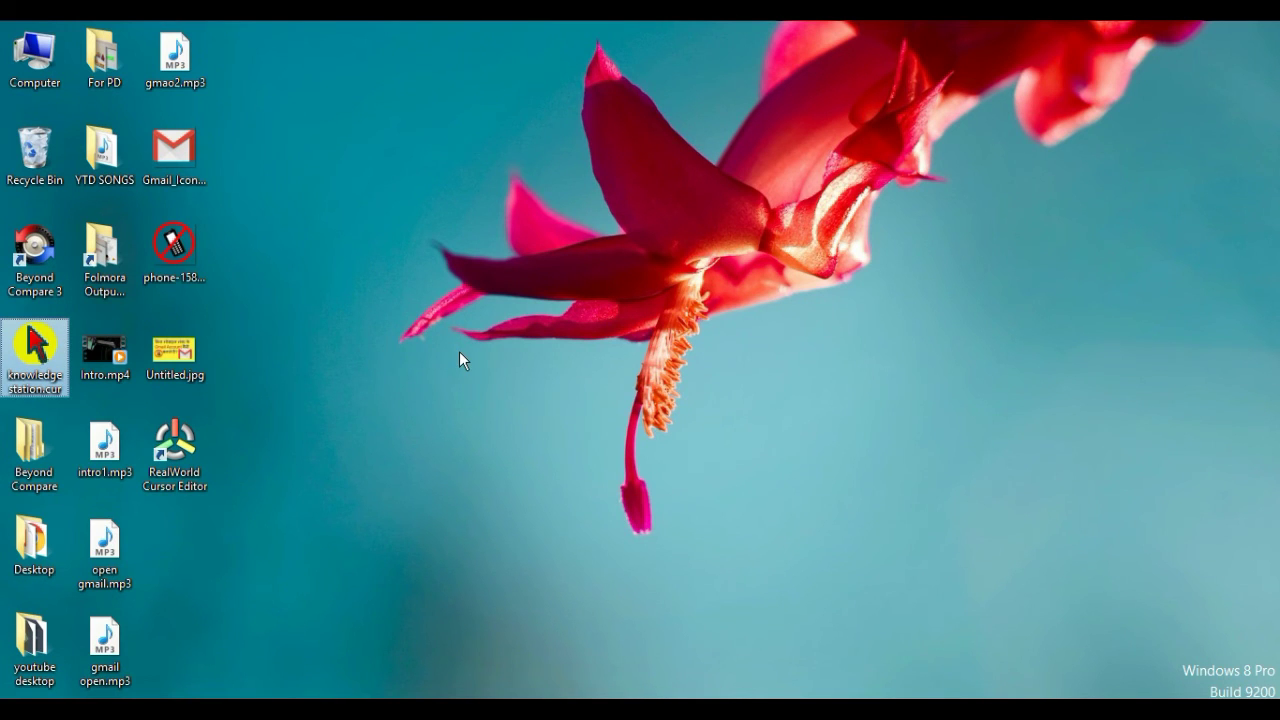
pyautogui.press('super')
pyautogui.click(1240, 194)
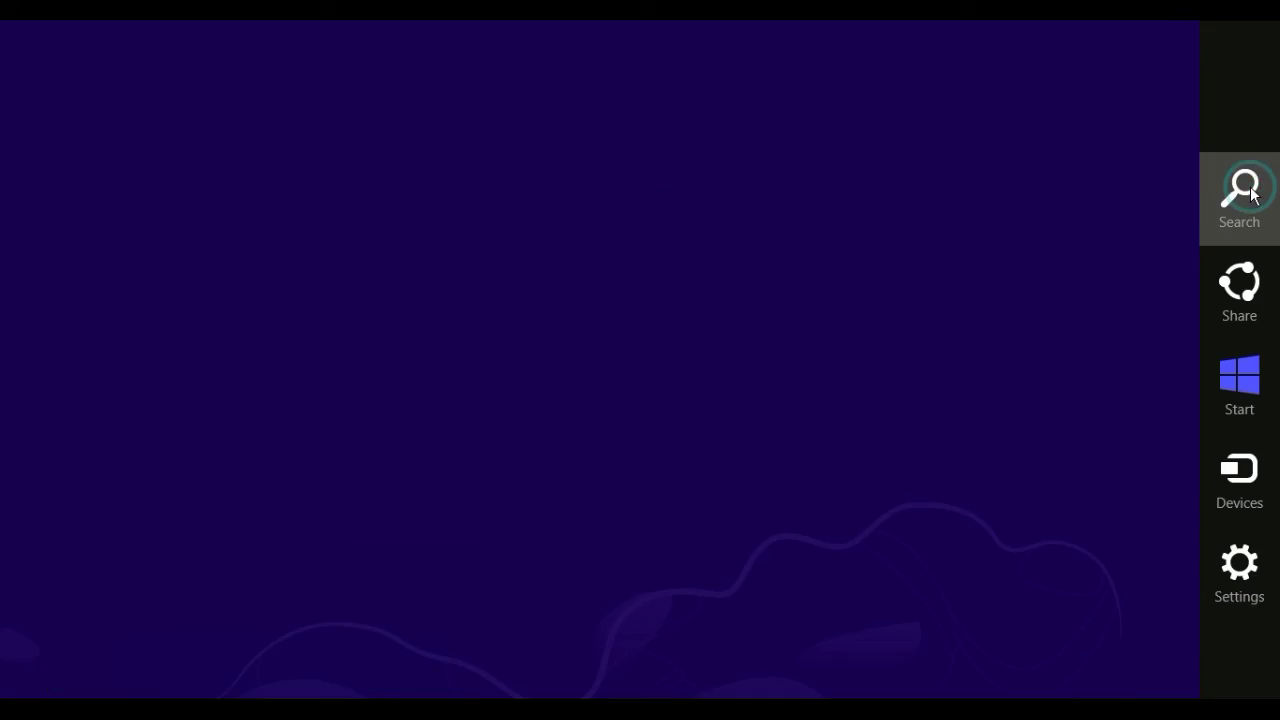
pyautogui.write('control')
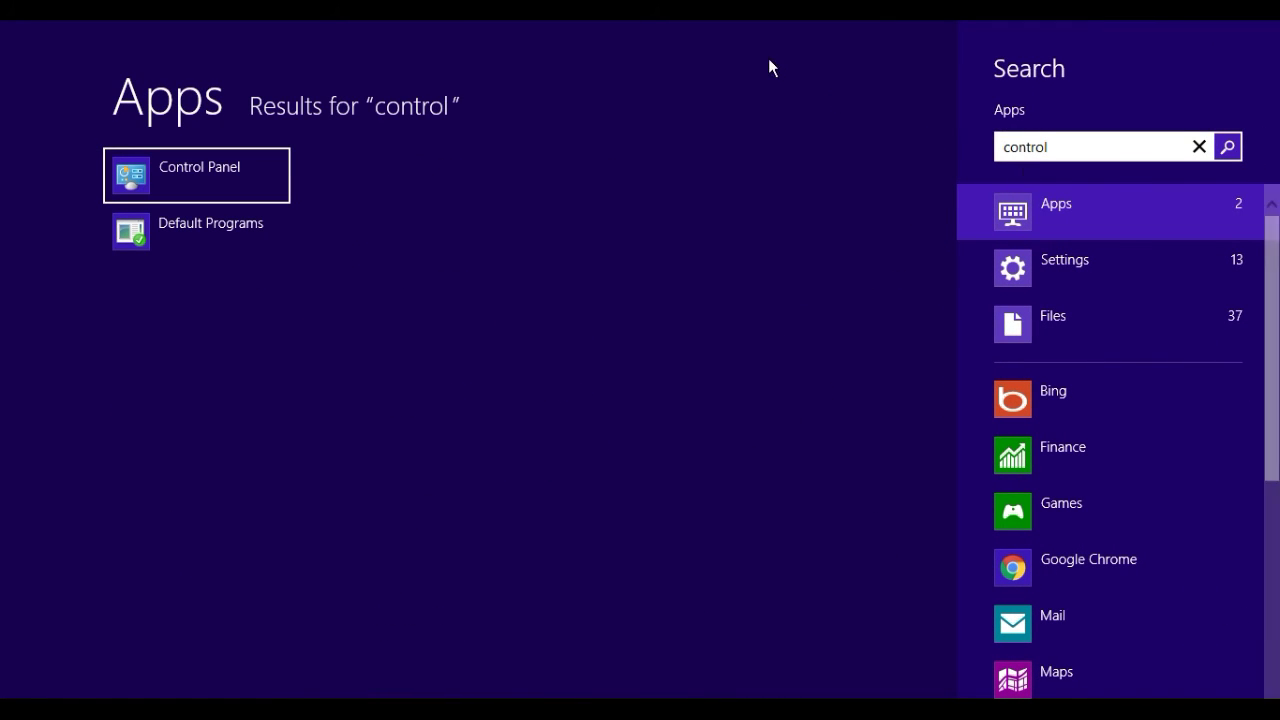
pyautogui.click(163, 180)
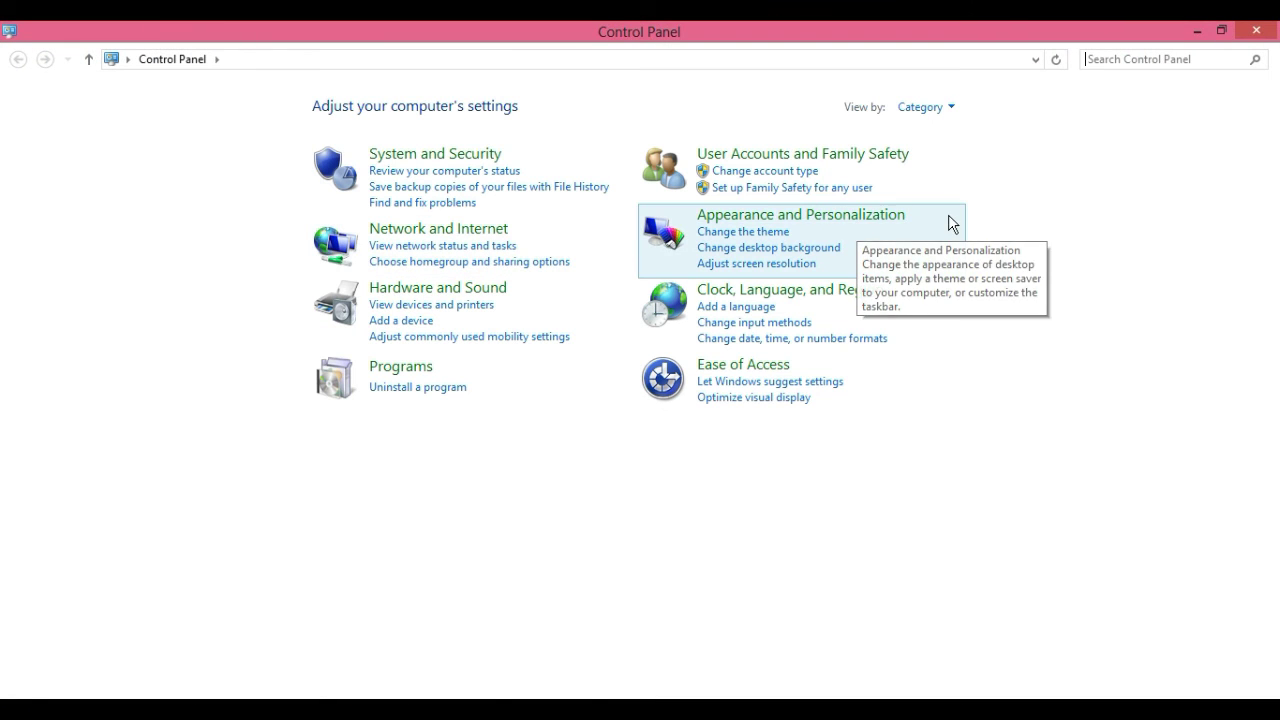
# - Open the mouse pointer settings from the Personalization section of Appearance and Personalization
pyautogui.click(776, 216)
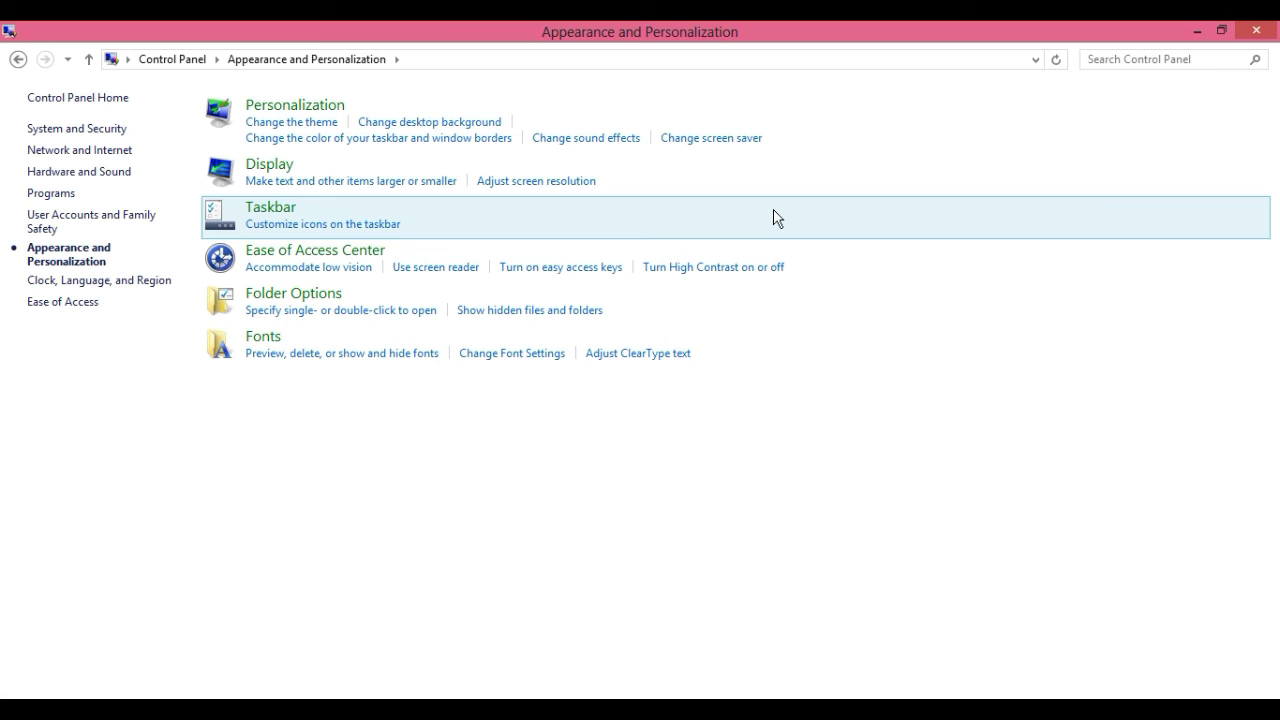
pyautogui.click(282, 106)
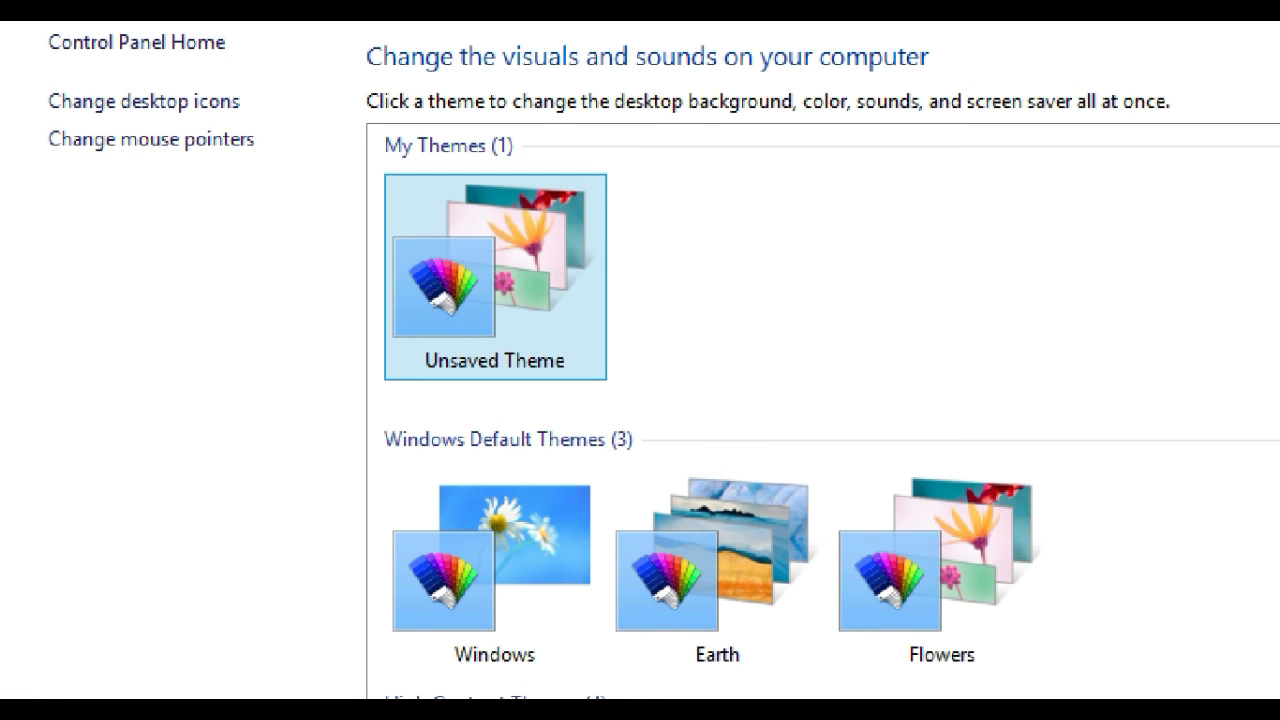
pyautogui.click(30, 153)
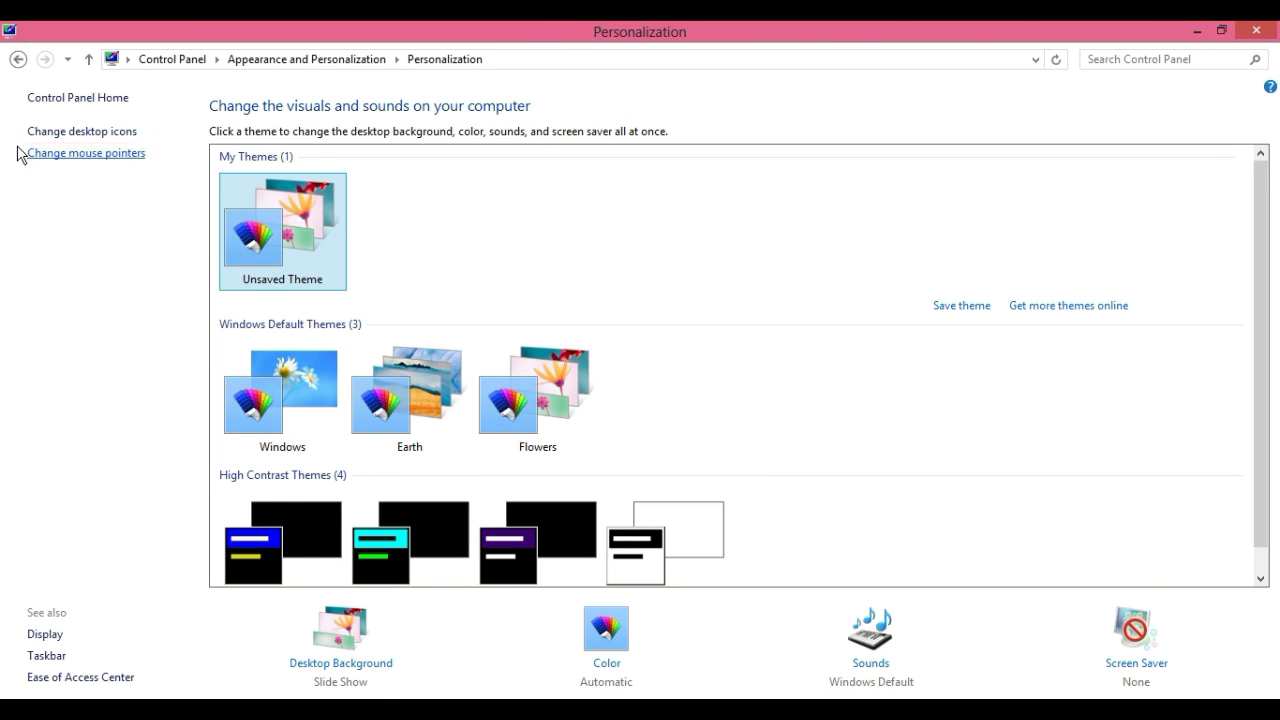
pyautogui.click(77, 160)
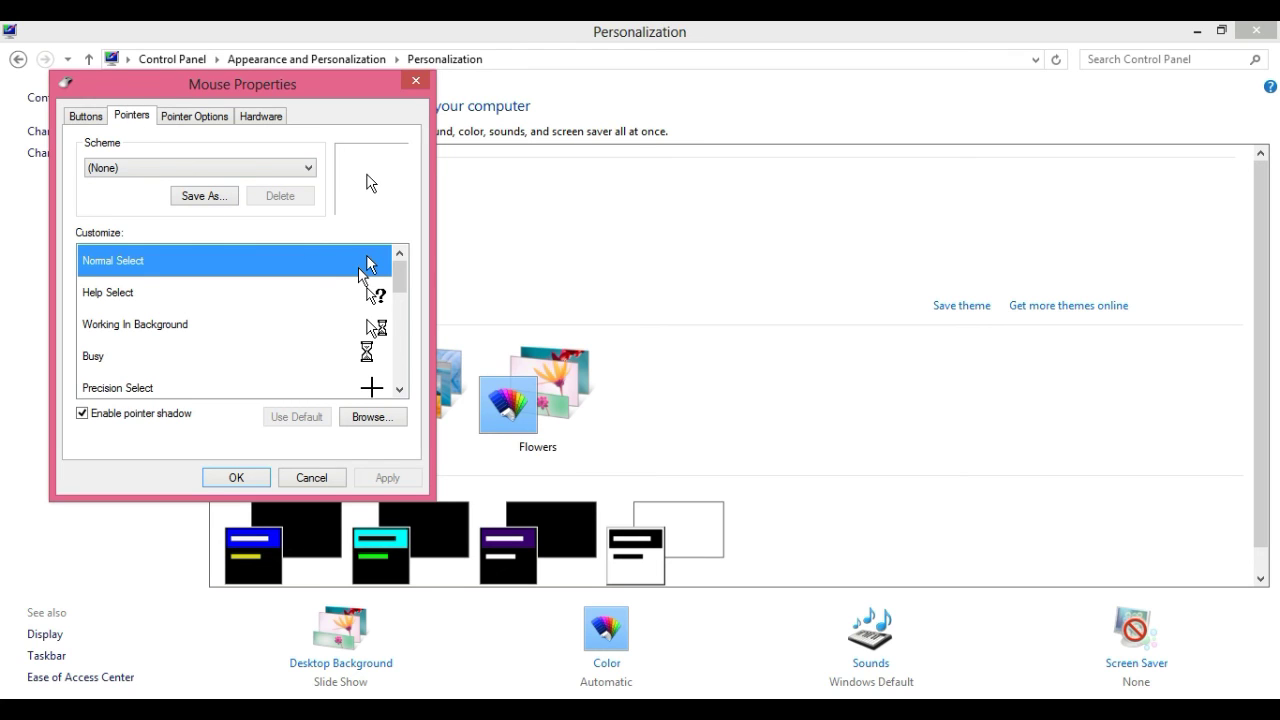
# - Assign "knowledge station.cur" from the Desktop to the Normal Select pointer, apply the change and close Mouse Properties
pyautogui.click(344, 404)
pyautogui.click(370, 415)
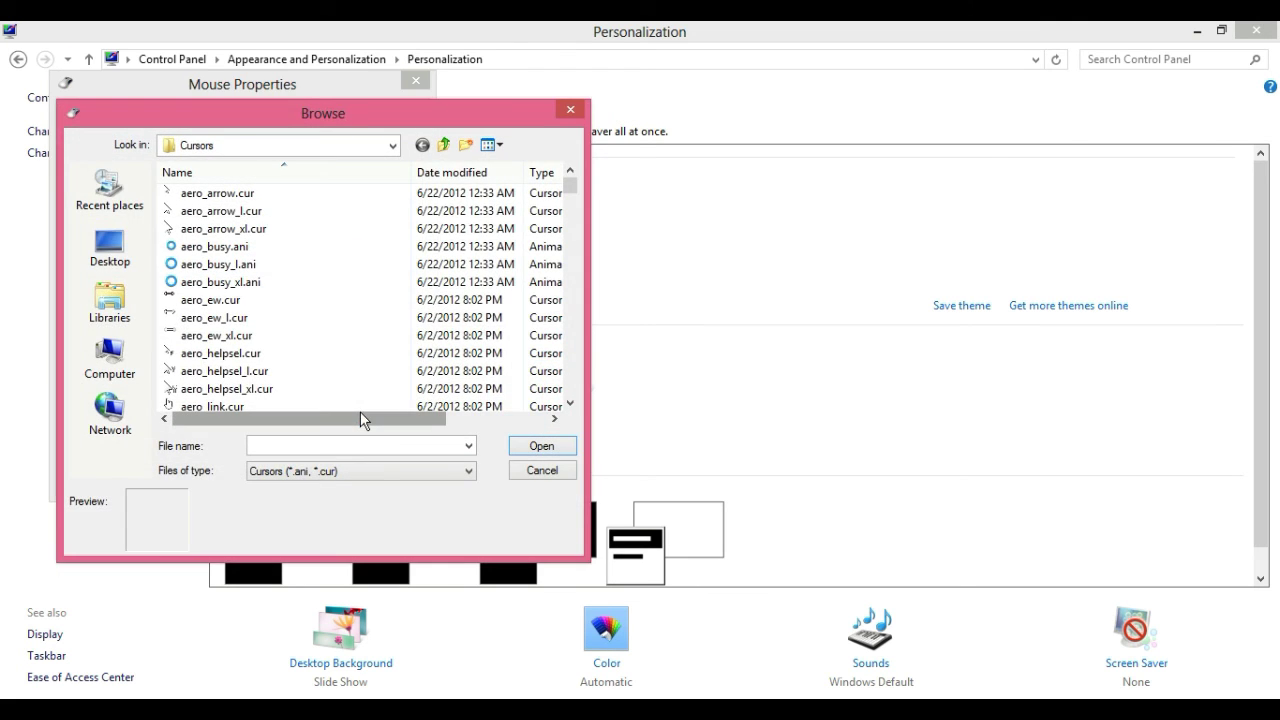
pyautogui.click(109, 248)
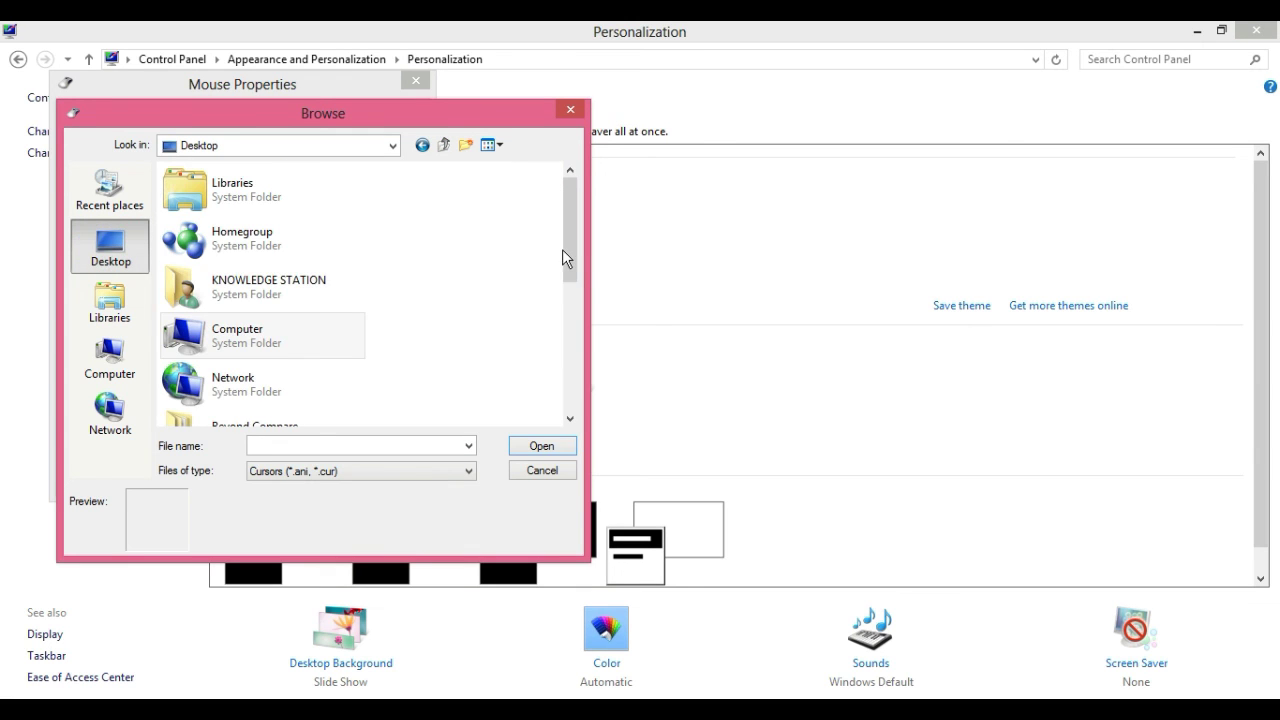
pyautogui.moveTo(564, 235); pyautogui.dragTo(571, 414)
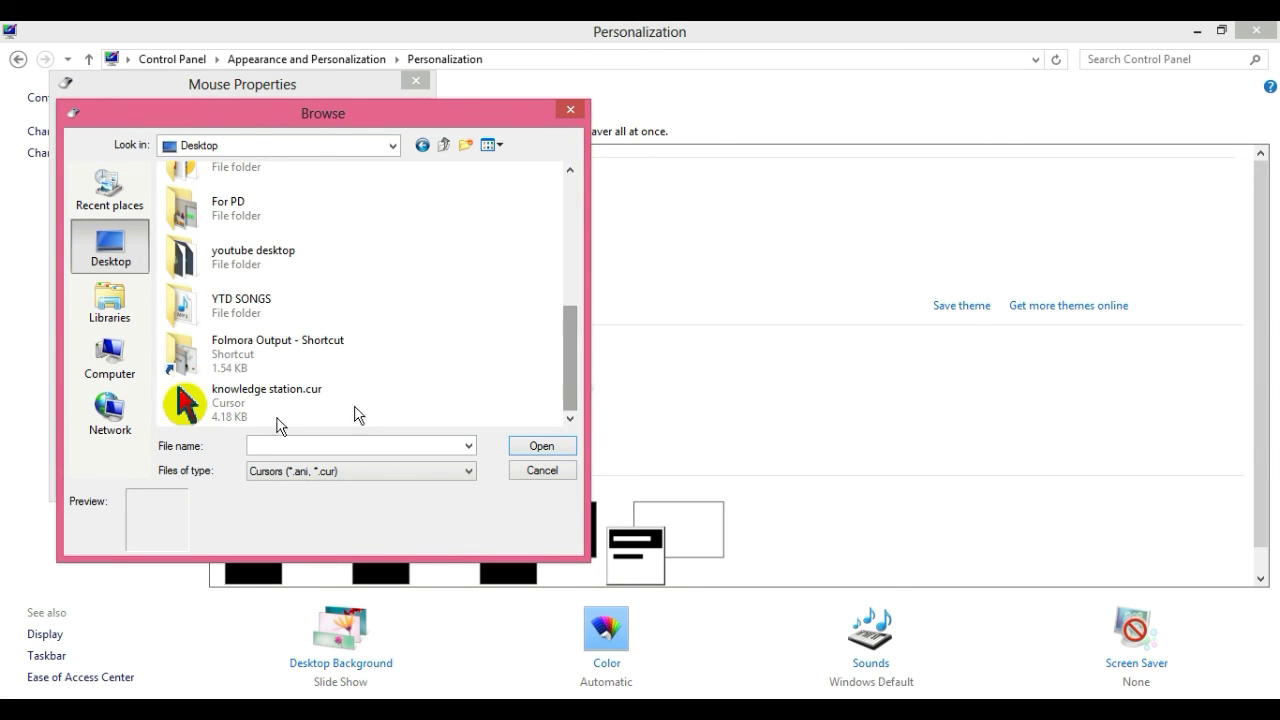
pyautogui.doubleClick(208, 405)
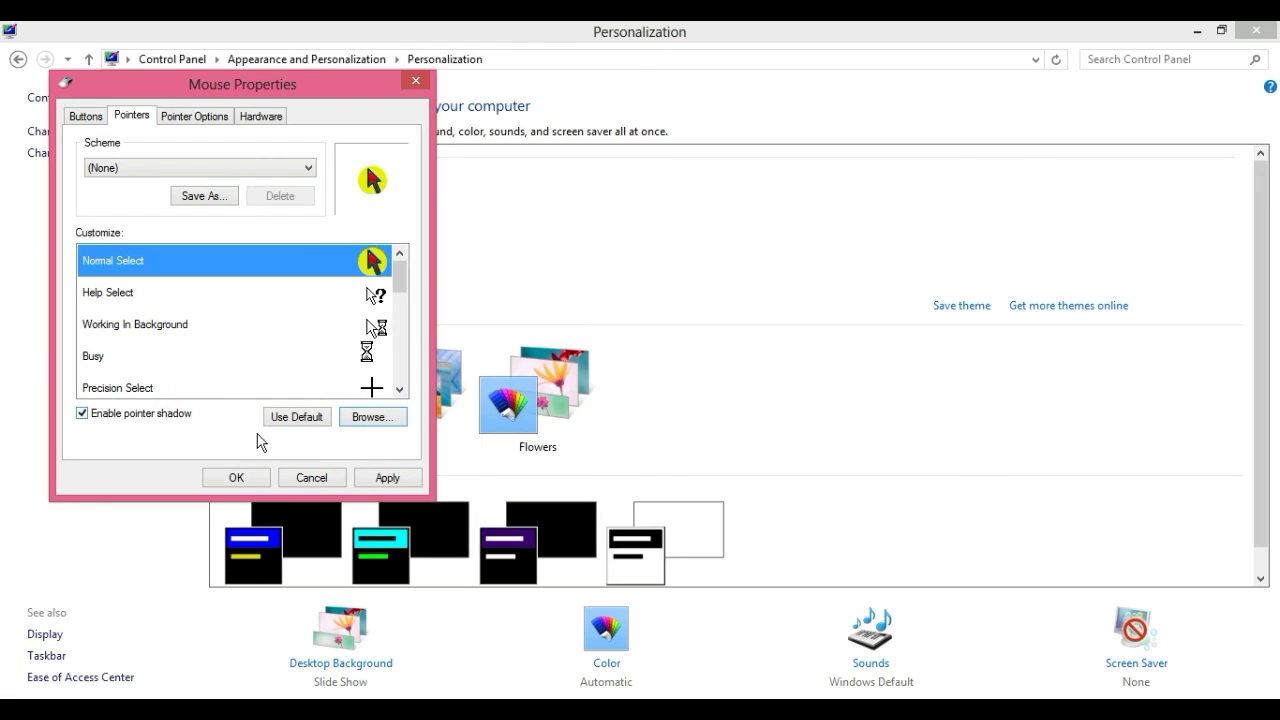
pyautogui.click(395, 479)
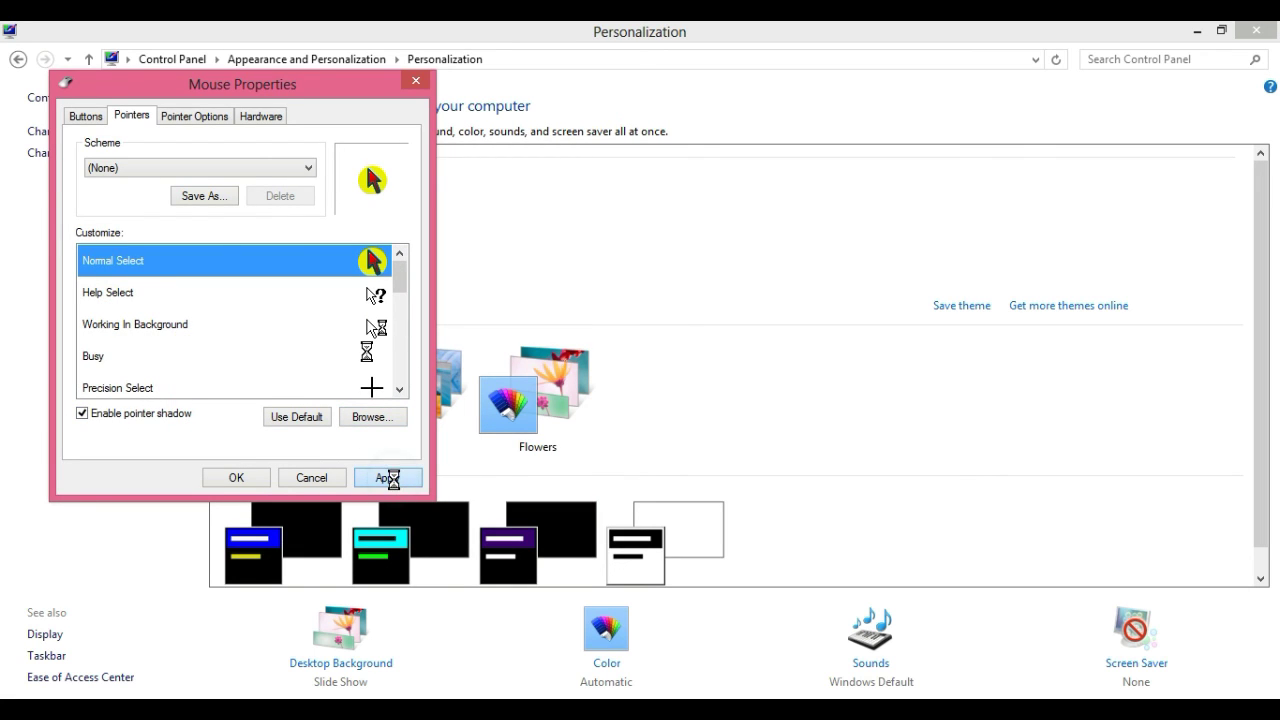
pyautogui.click(229, 485)
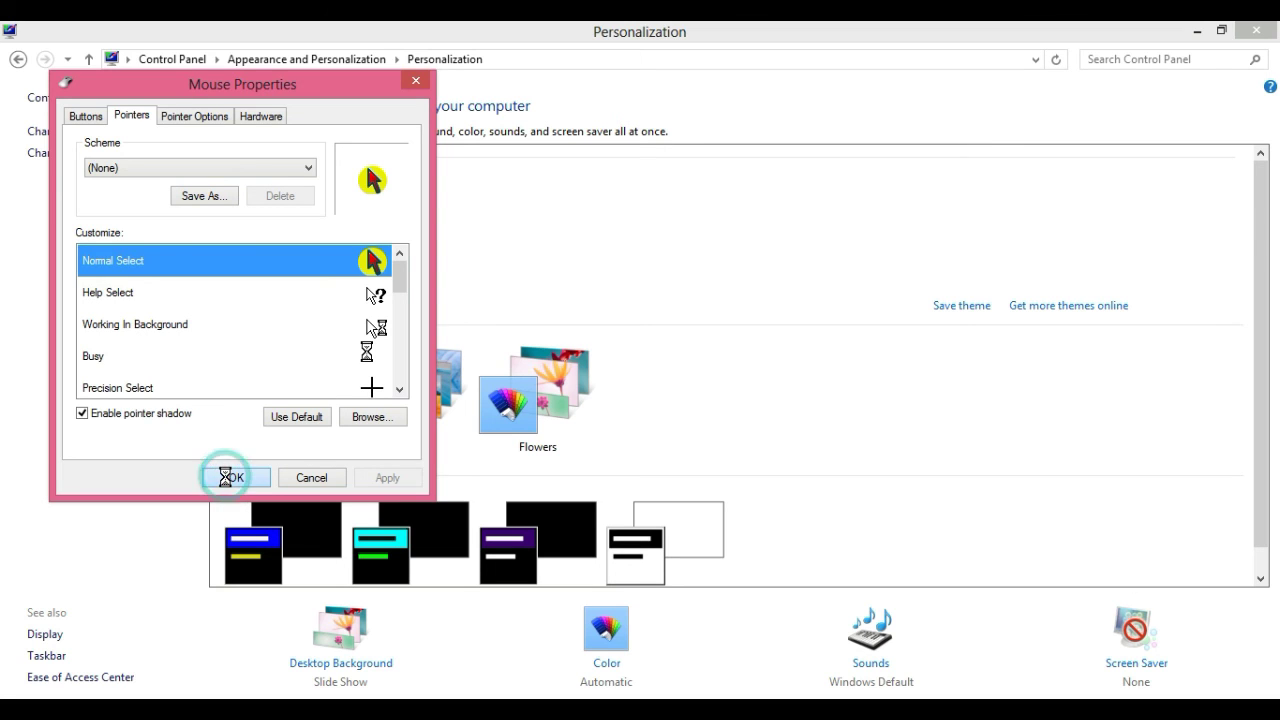